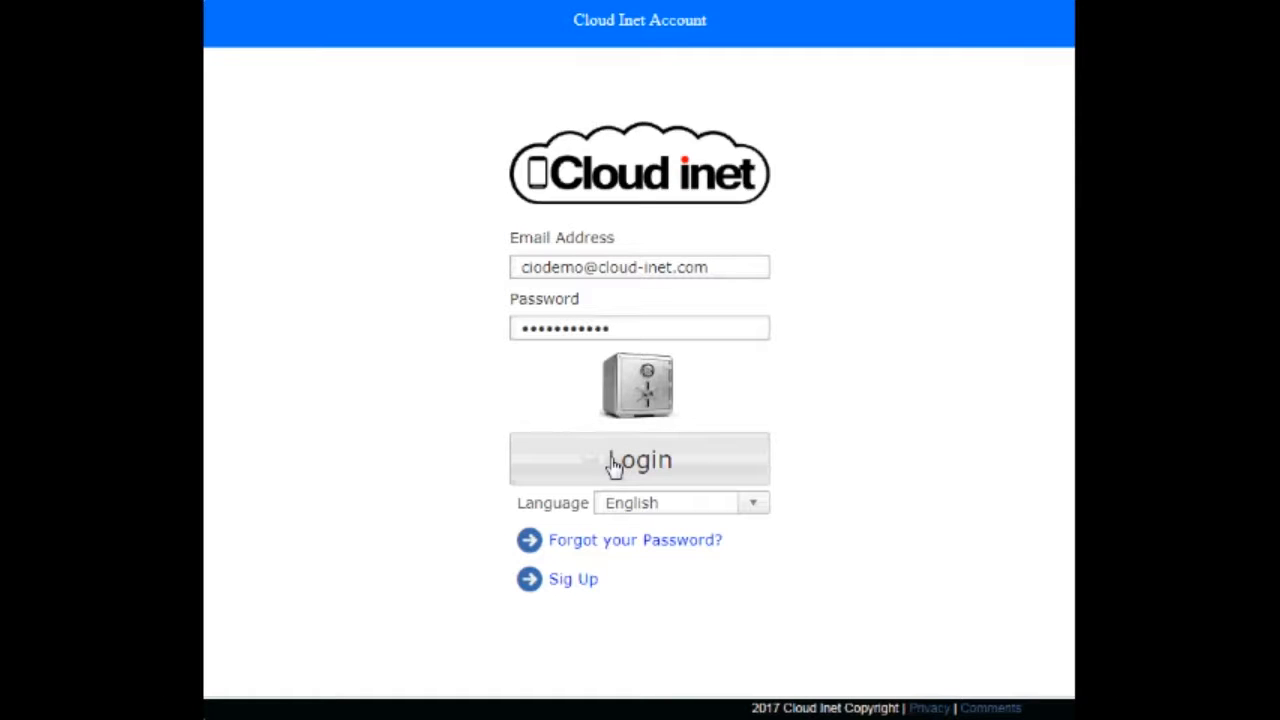
Step: Log in to Cloud Inet with the account's email and password to reach Yours Vaults
click(614, 463)
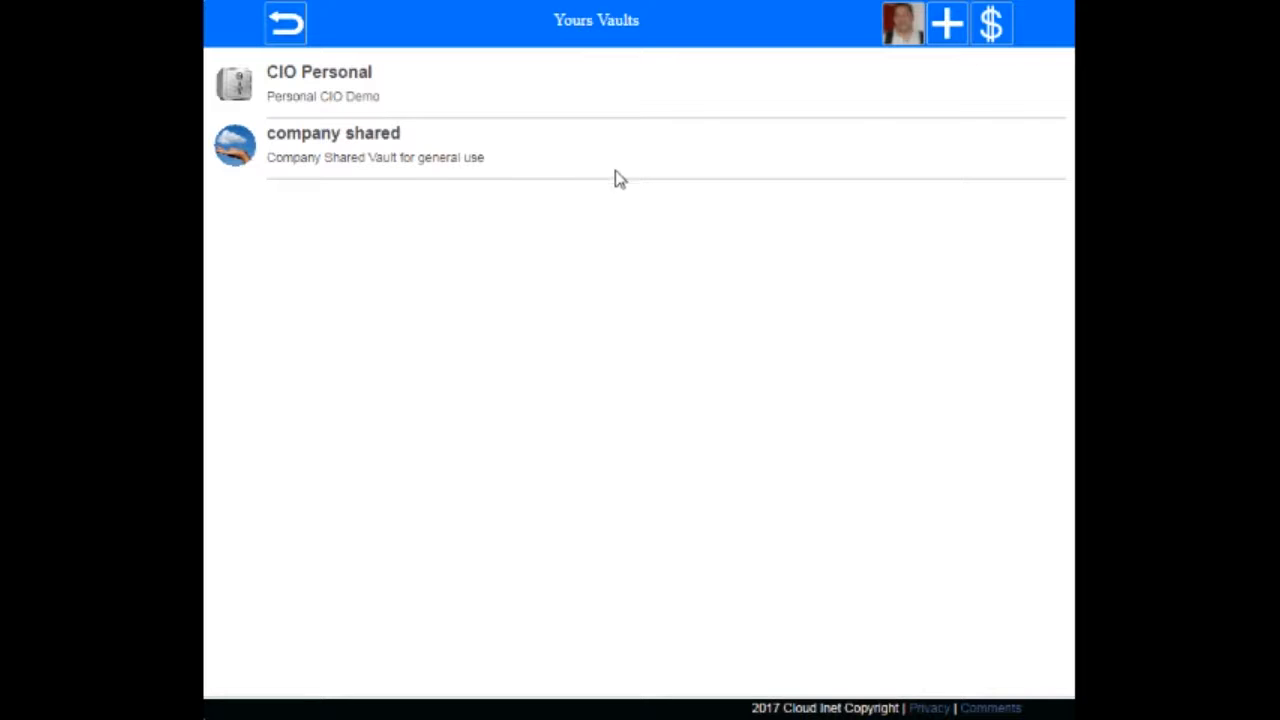
Step: Create an Enterprise Vault plan vault named 'Enteprise' with description 'Enterprise Vault IT'
click(949, 38)
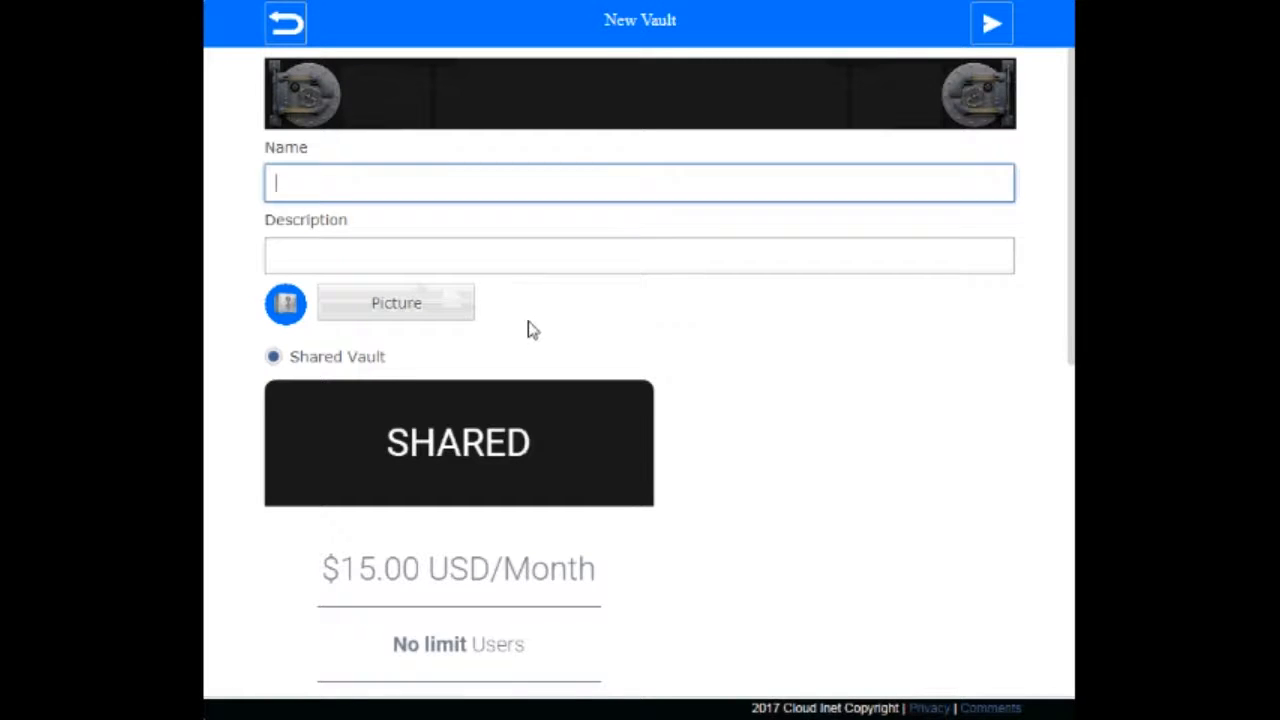
scroll(529, 329, down, 2)
scroll(529, 329, down, 2)
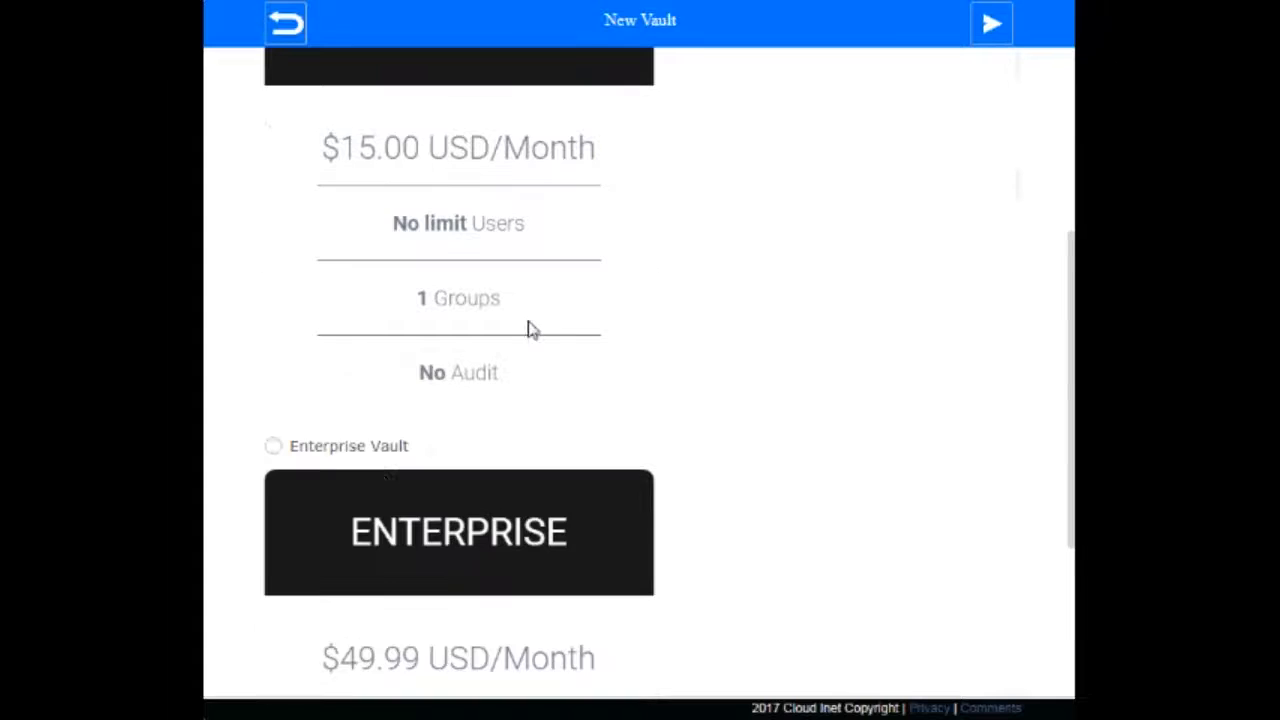
click(337, 450)
scroll(534, 430, up, 4)
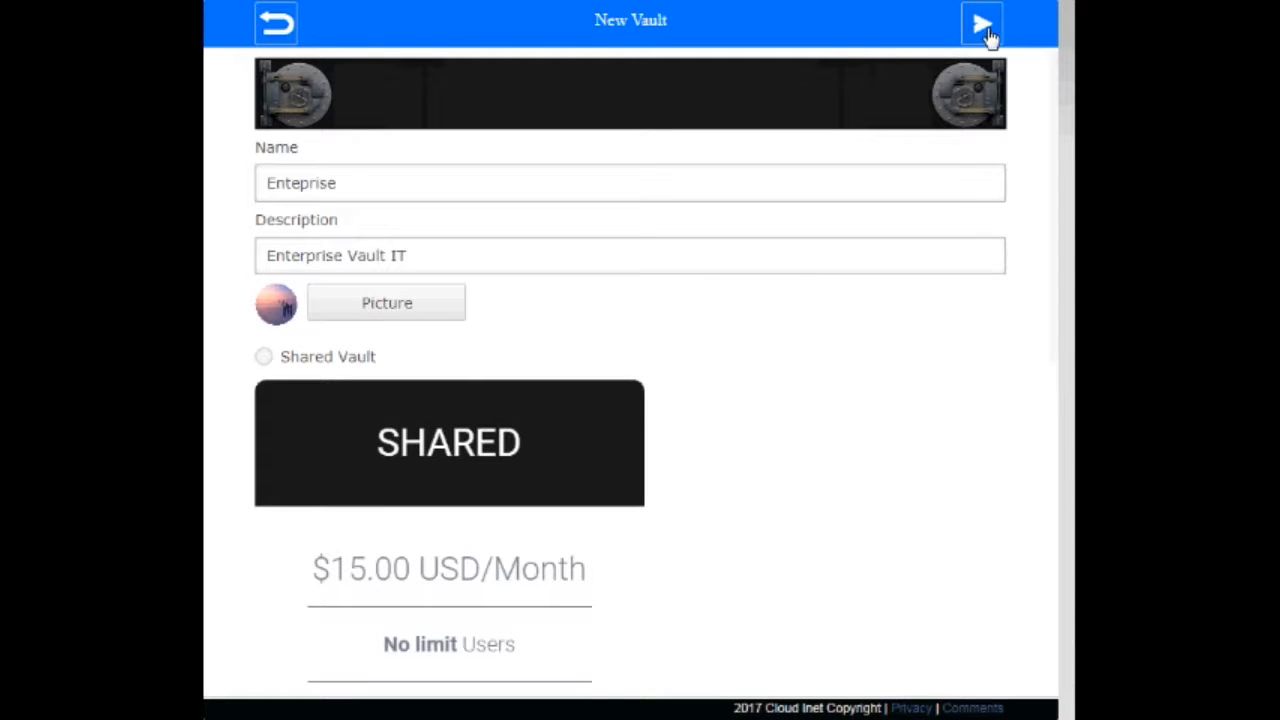
click(985, 28)
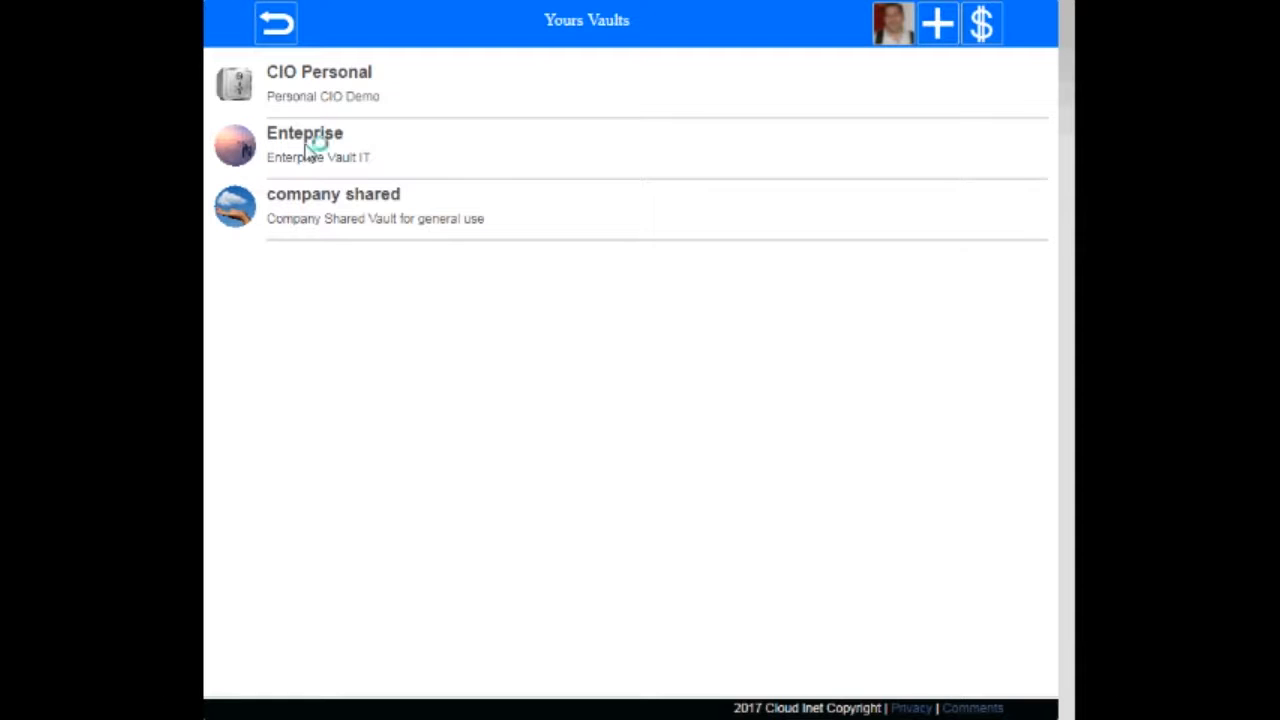
Step: Open the Enteprise vault and show its Groups list with the Administrator group
click(220, 166)
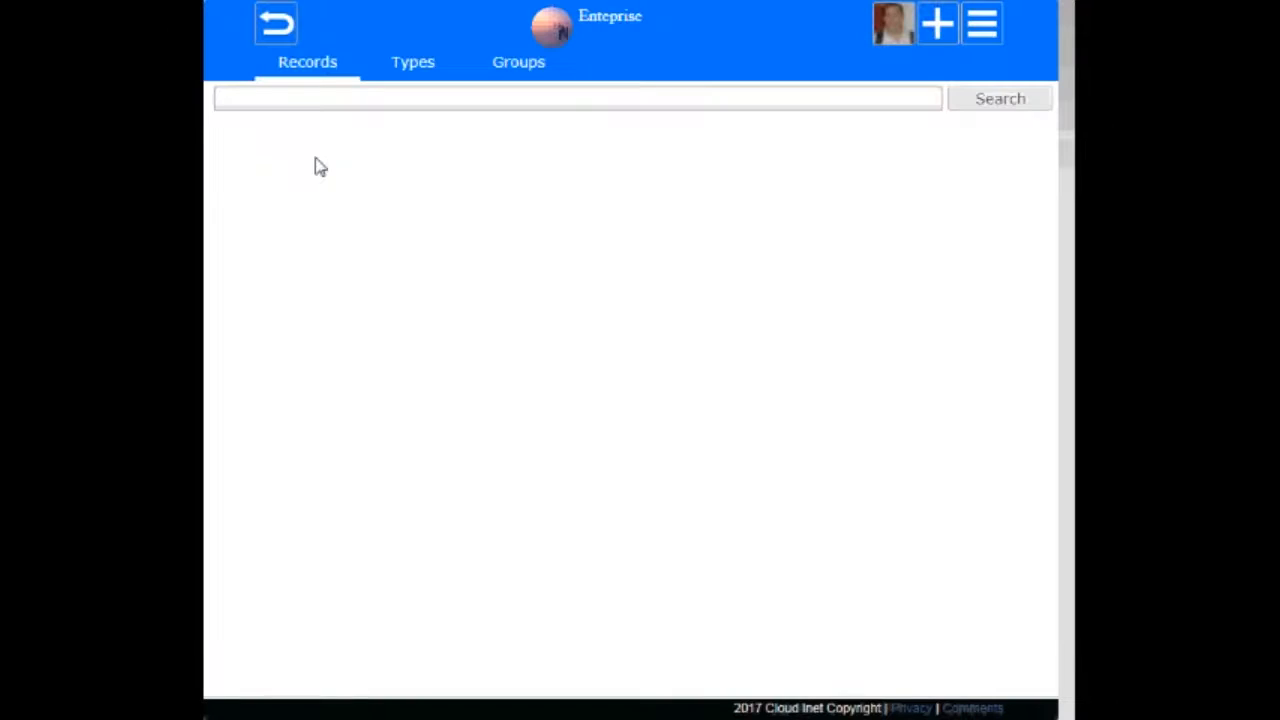
click(420, 68)
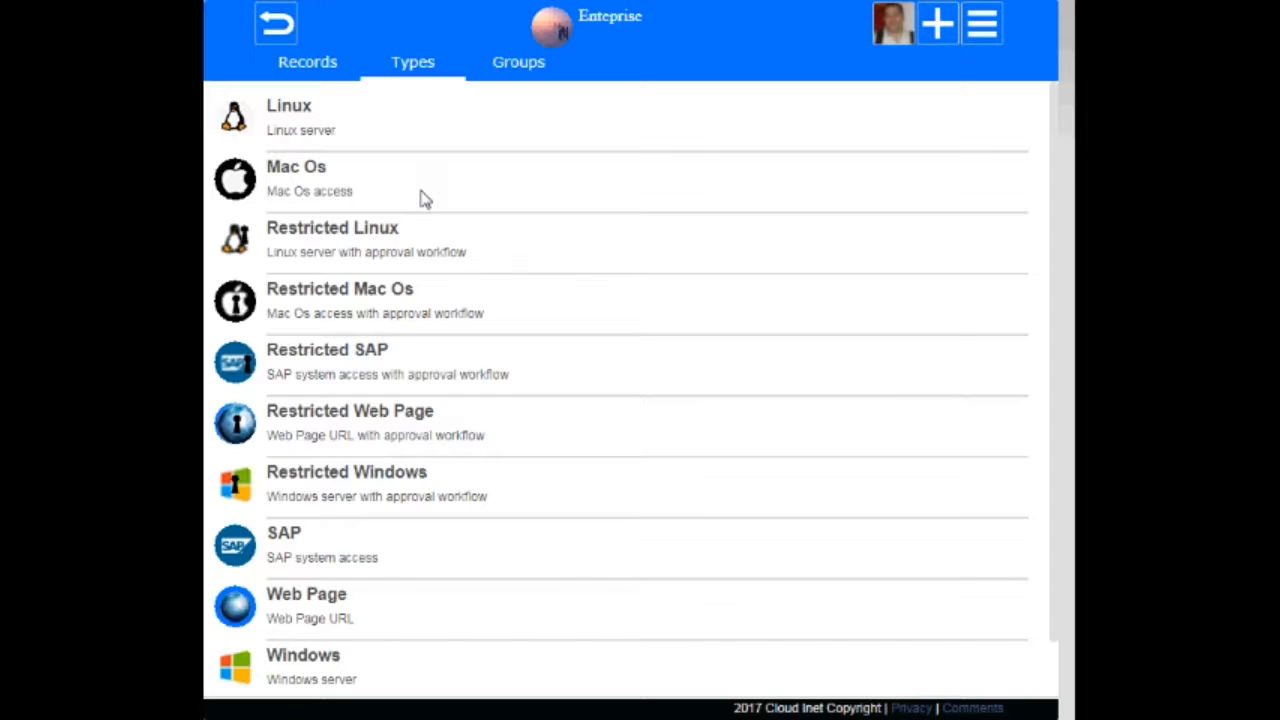
click(520, 70)
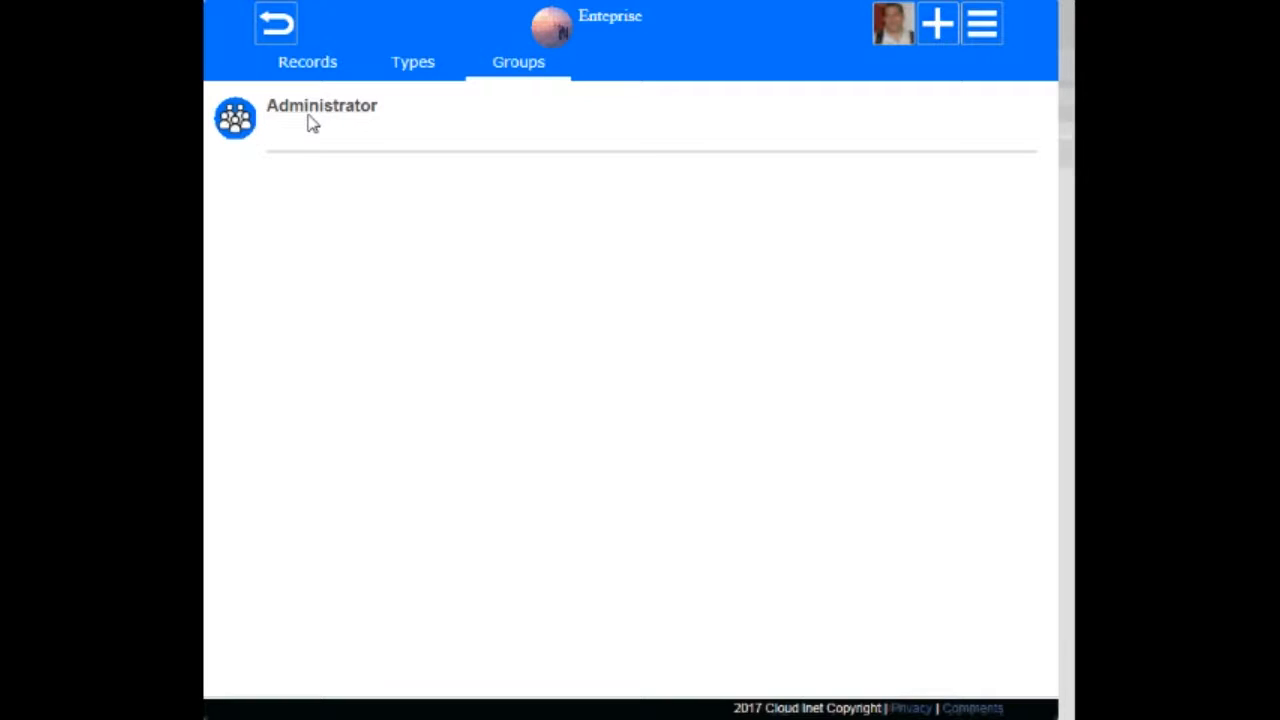
click(312, 122)
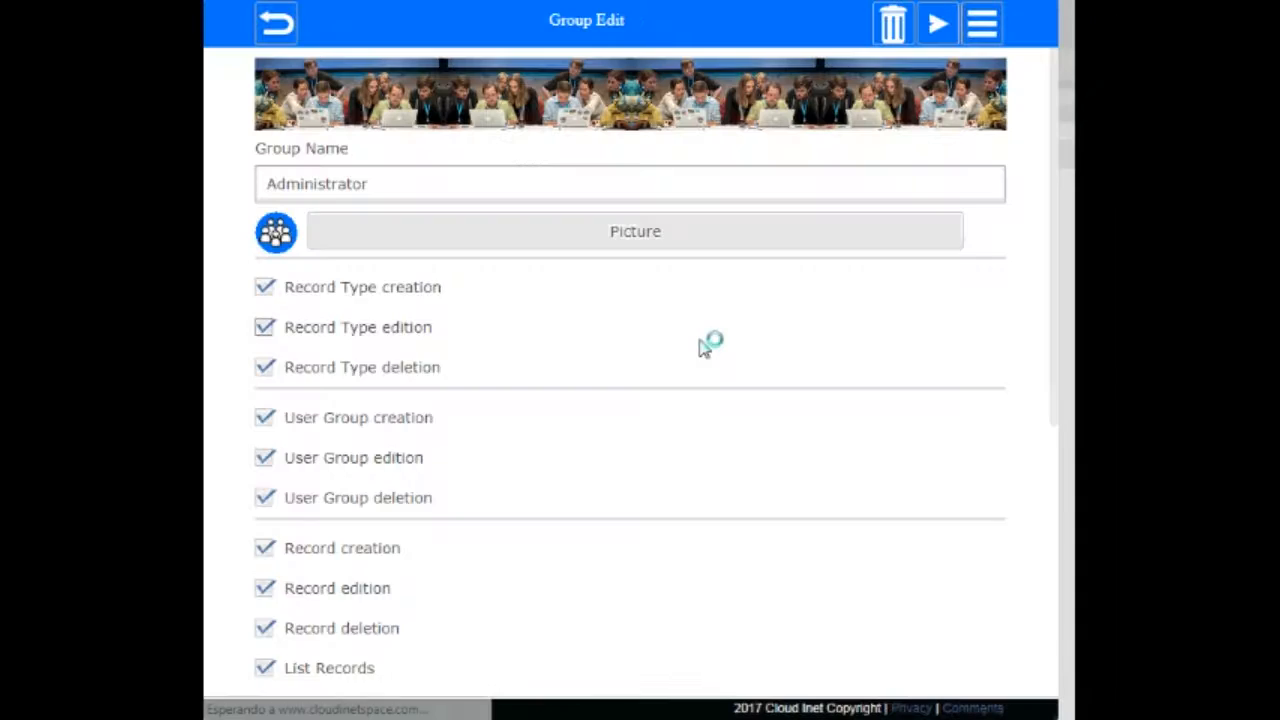
scroll(706, 344, down, 4)
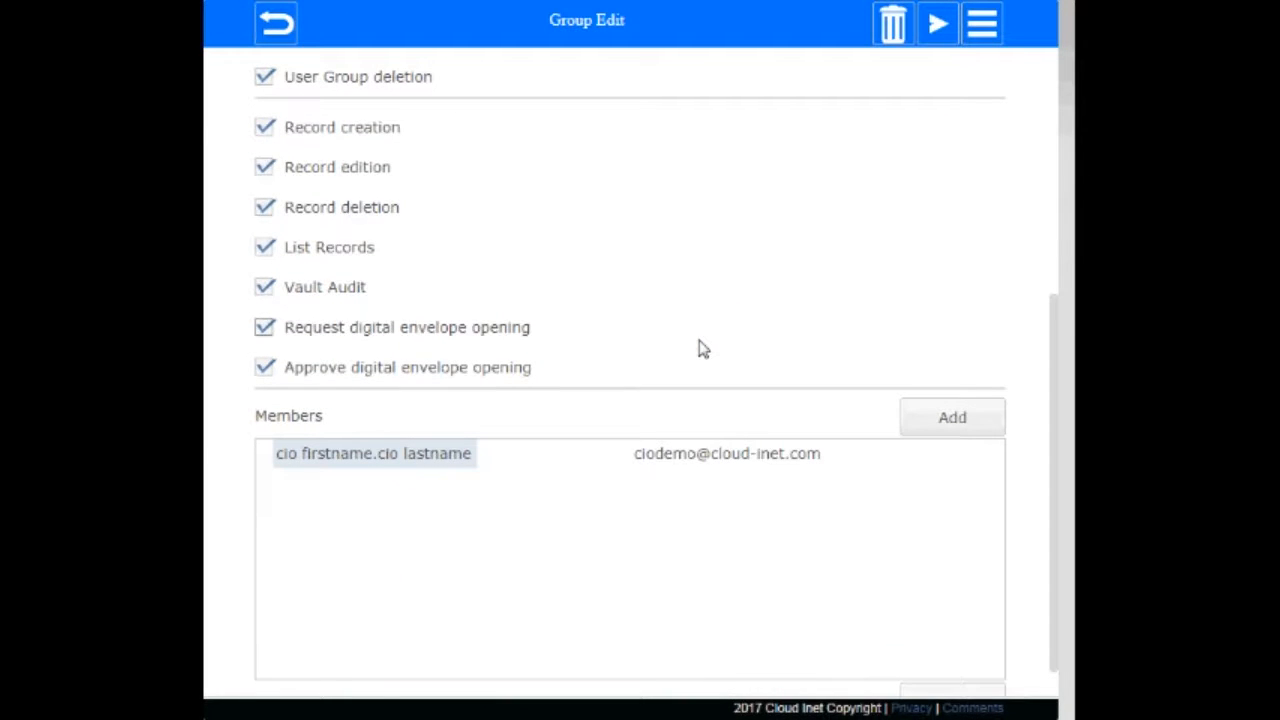
scroll(703, 347, up, 3)
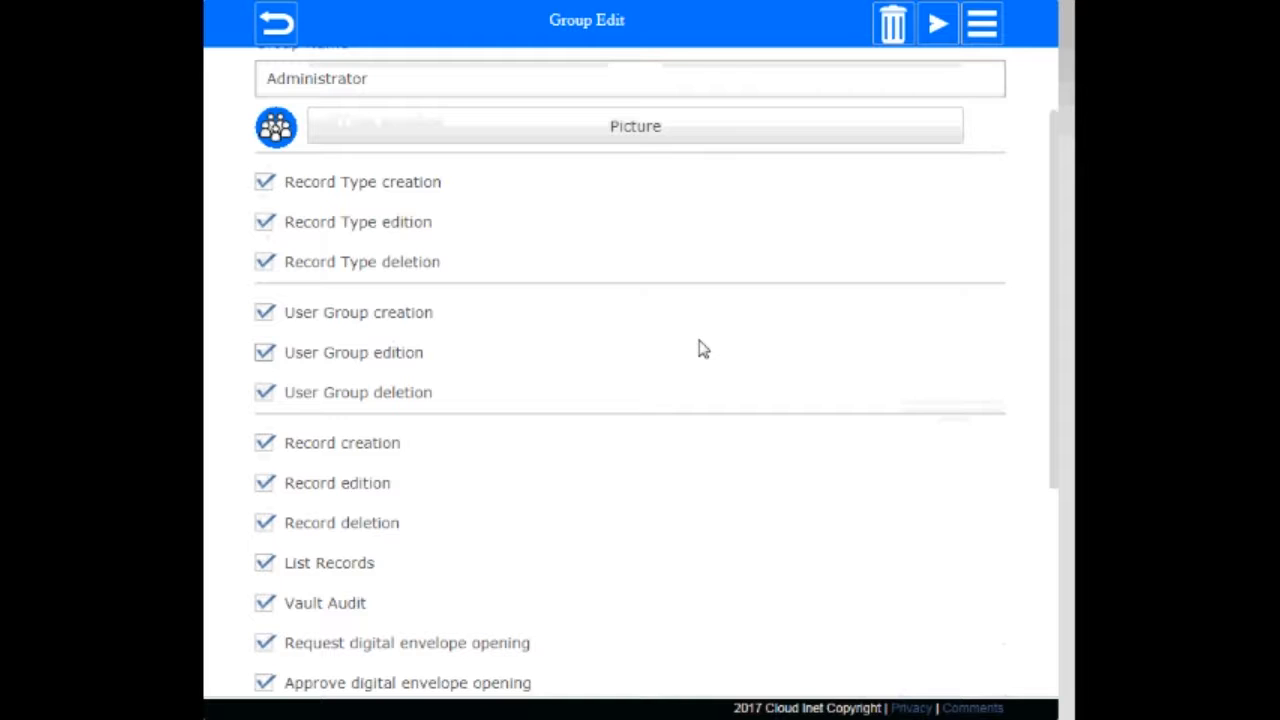
scroll(703, 347, down, 1)
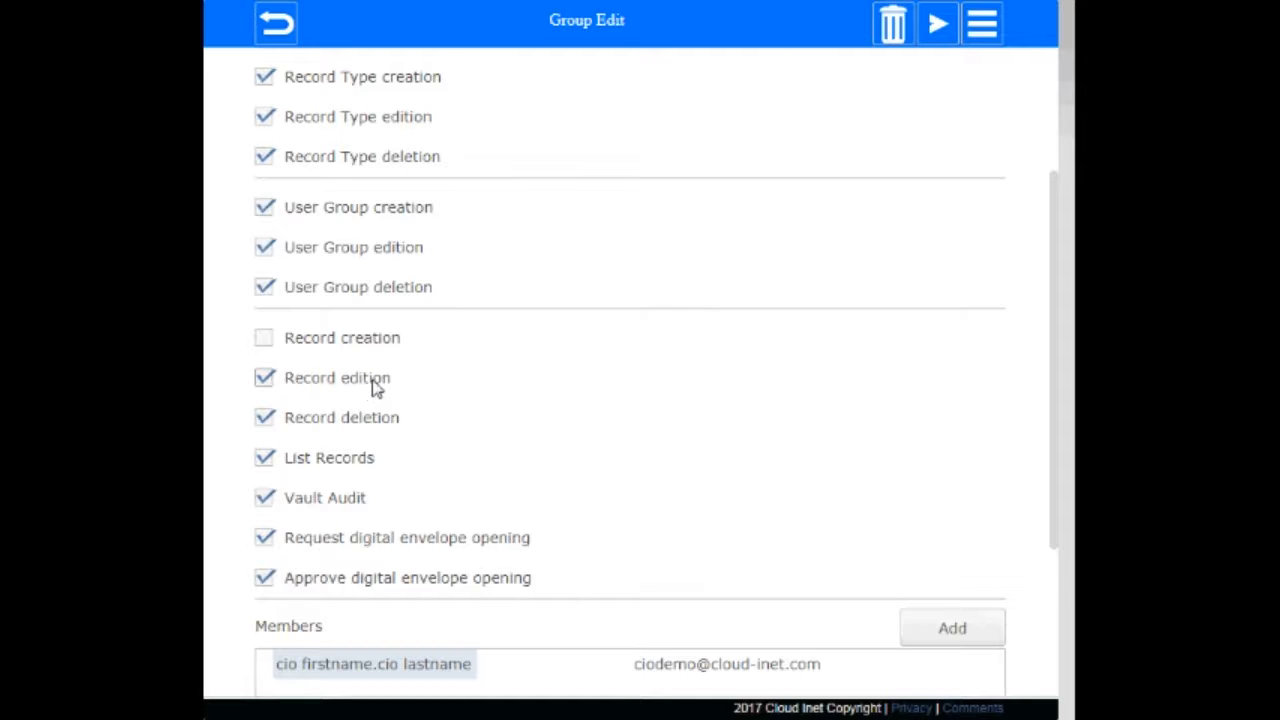
click(370, 382)
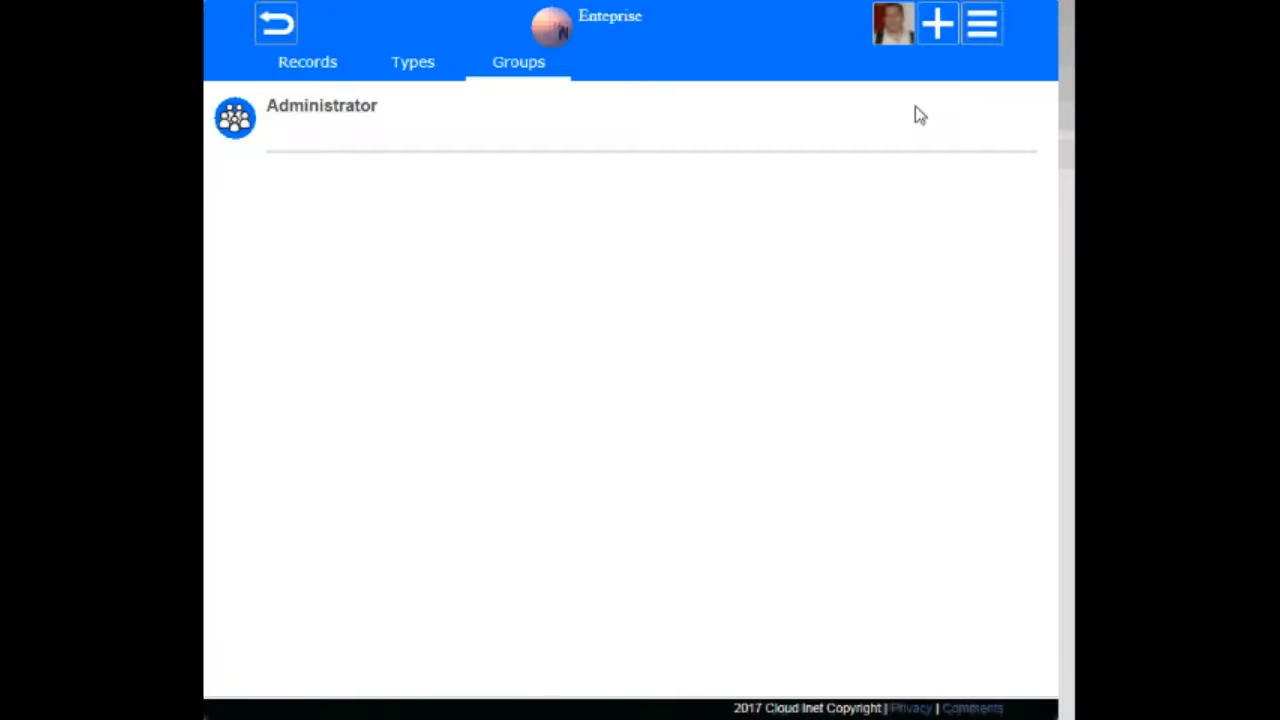
click(940, 28)
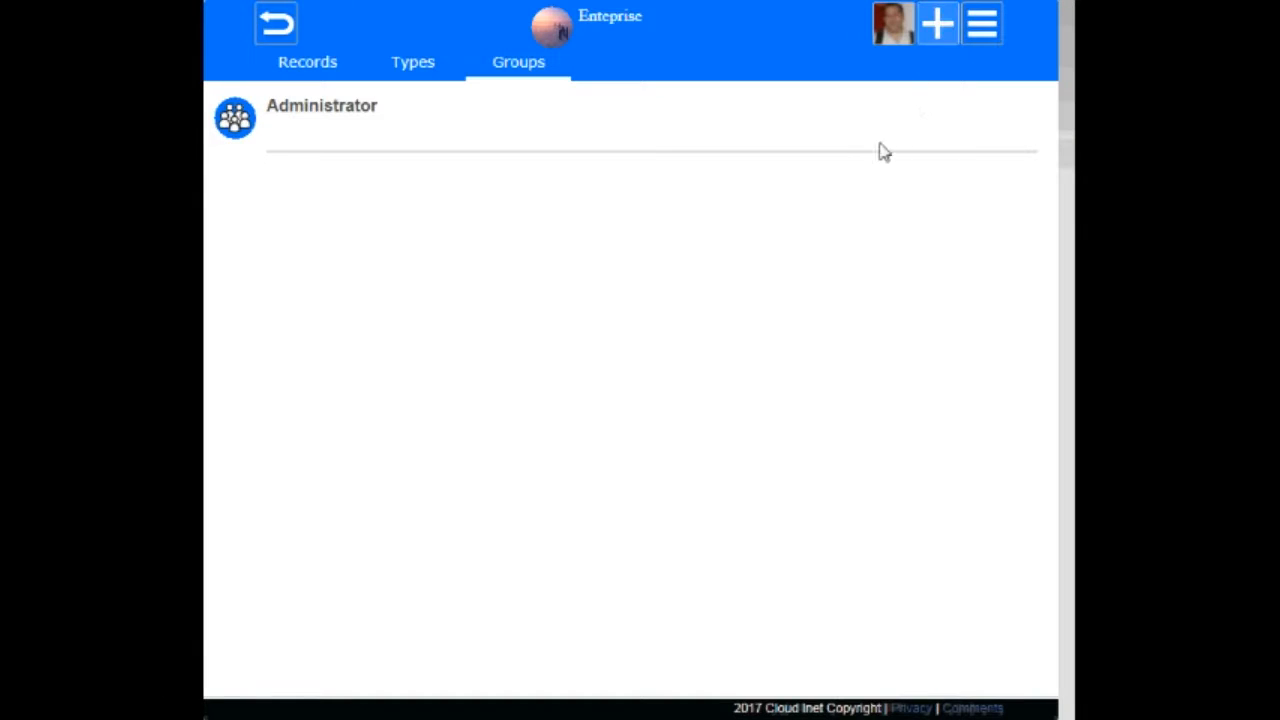
Step: Name the new group 'it members' and grant Record creation, edition, deletion and List Records permissions
click(487, 180)
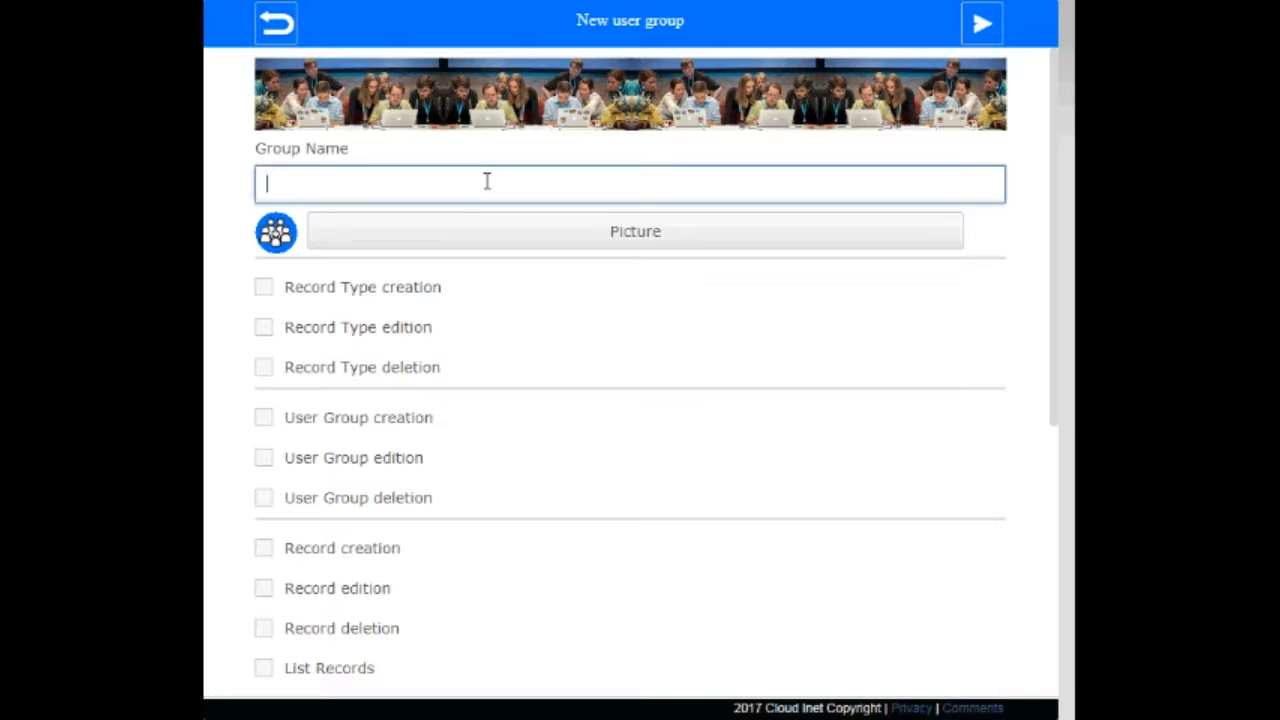
text(it members)
scroll(491, 329, down, 1)
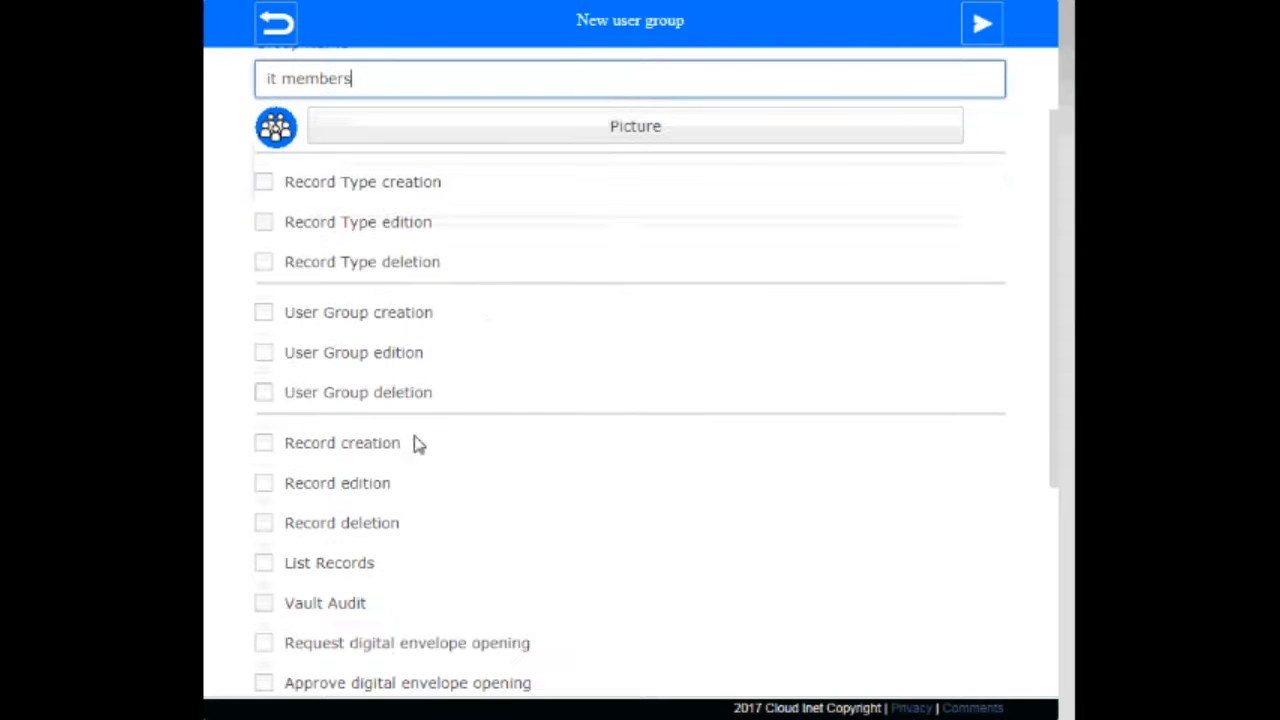
click(391, 448)
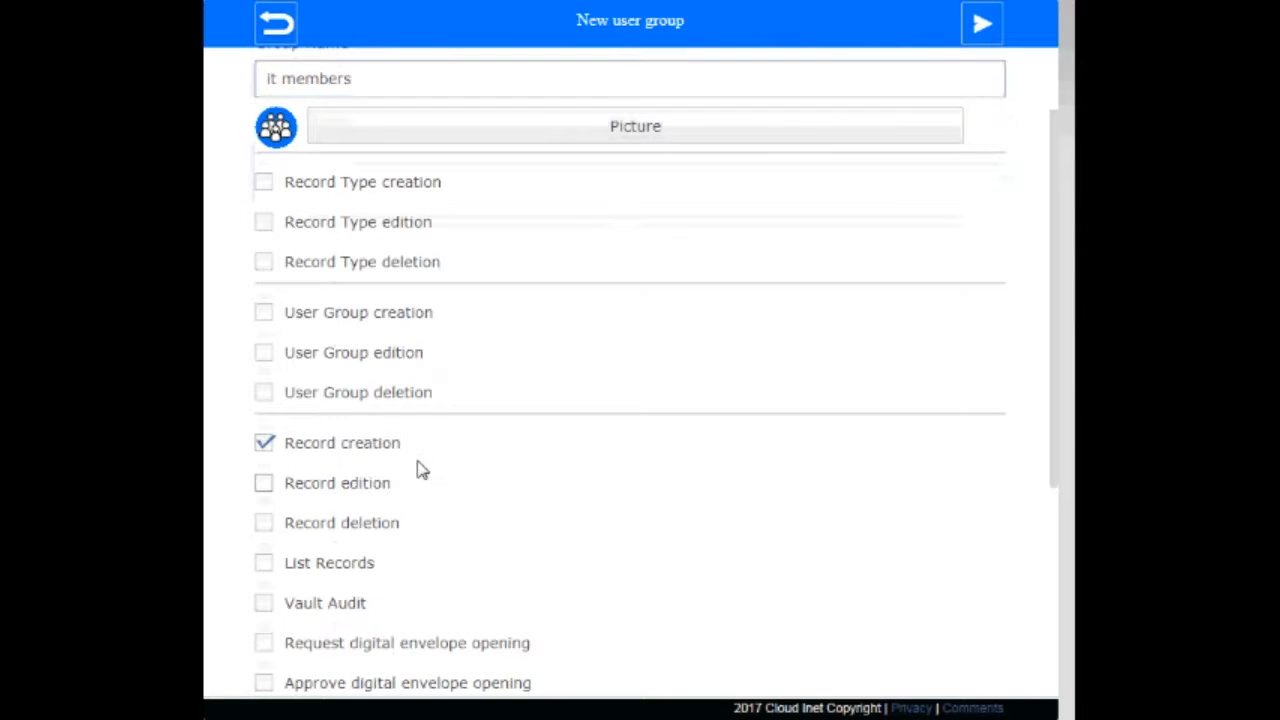
click(362, 486)
click(389, 533)
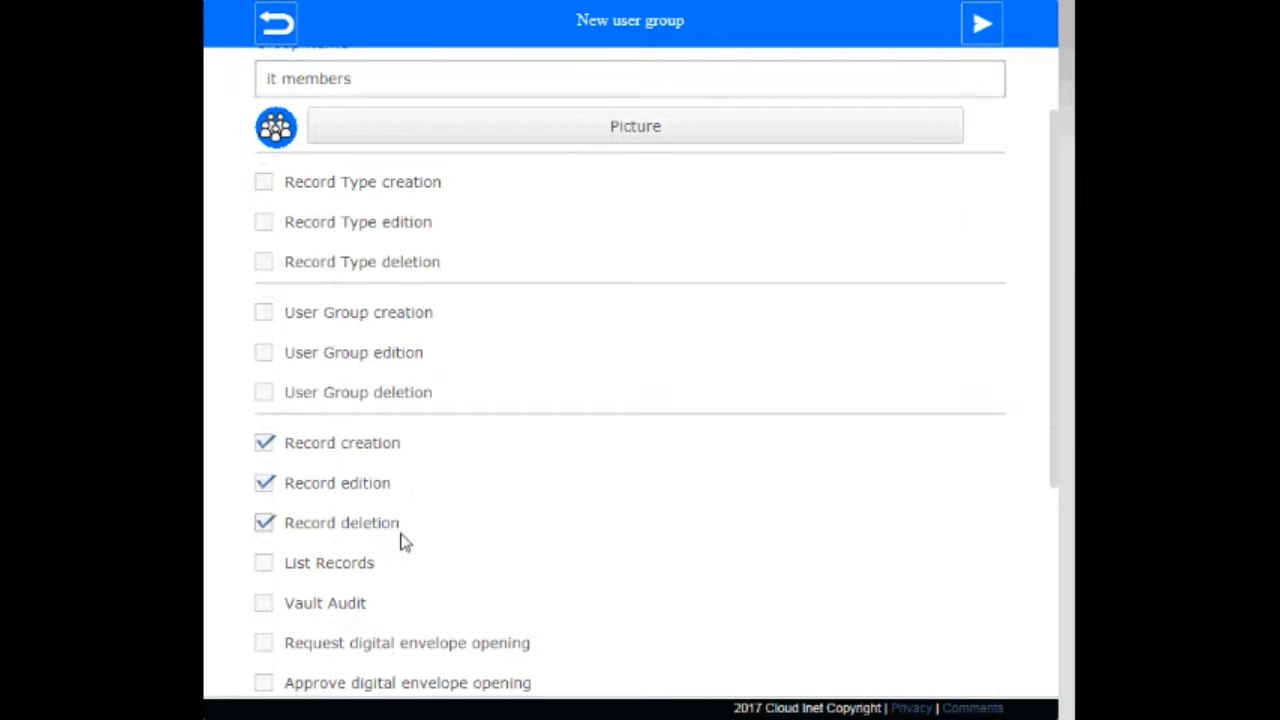
scroll(400, 540, down, 1)
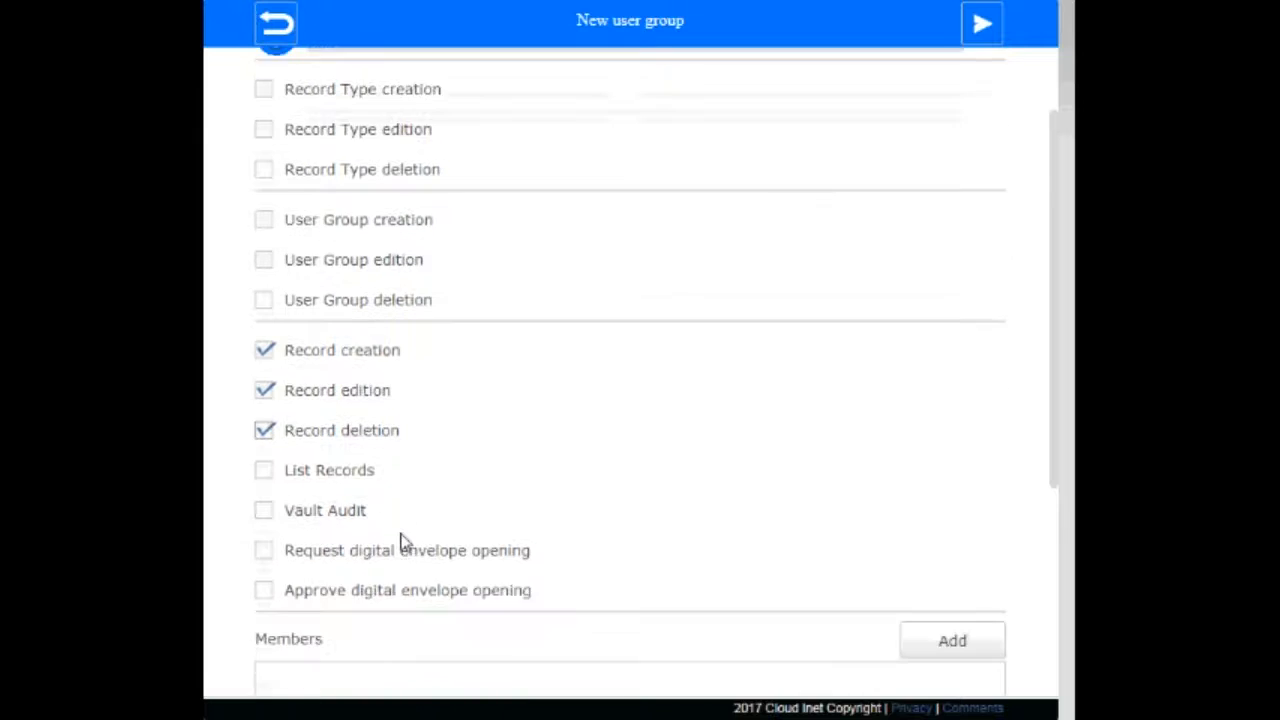
click(368, 464)
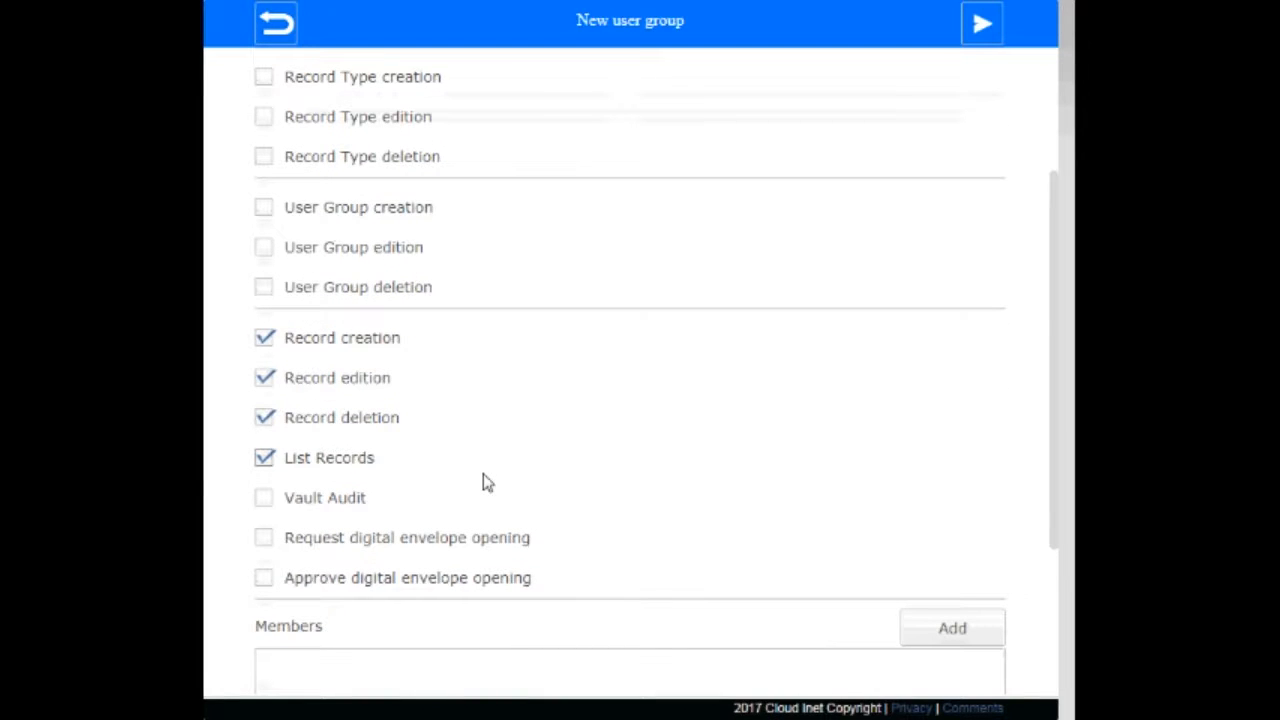
scroll(482, 482, down, 2)
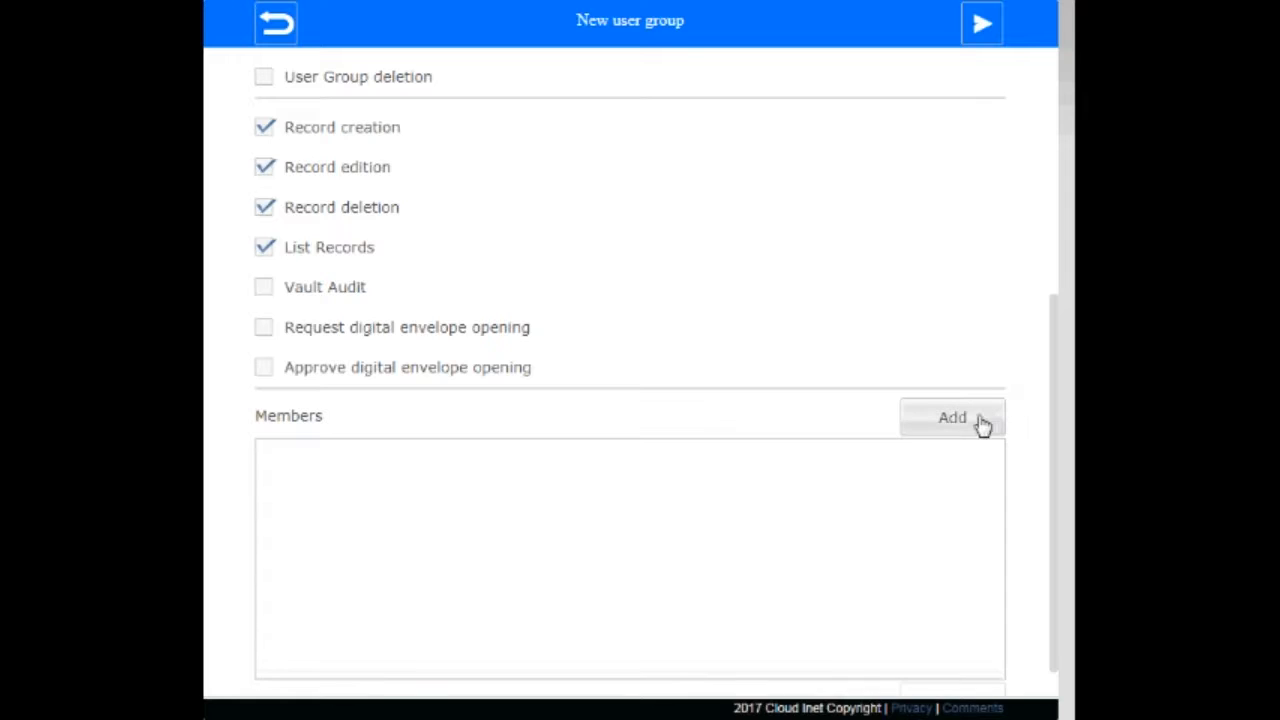
Step: Add the demo administrator user to the group's Members list
click(976, 428)
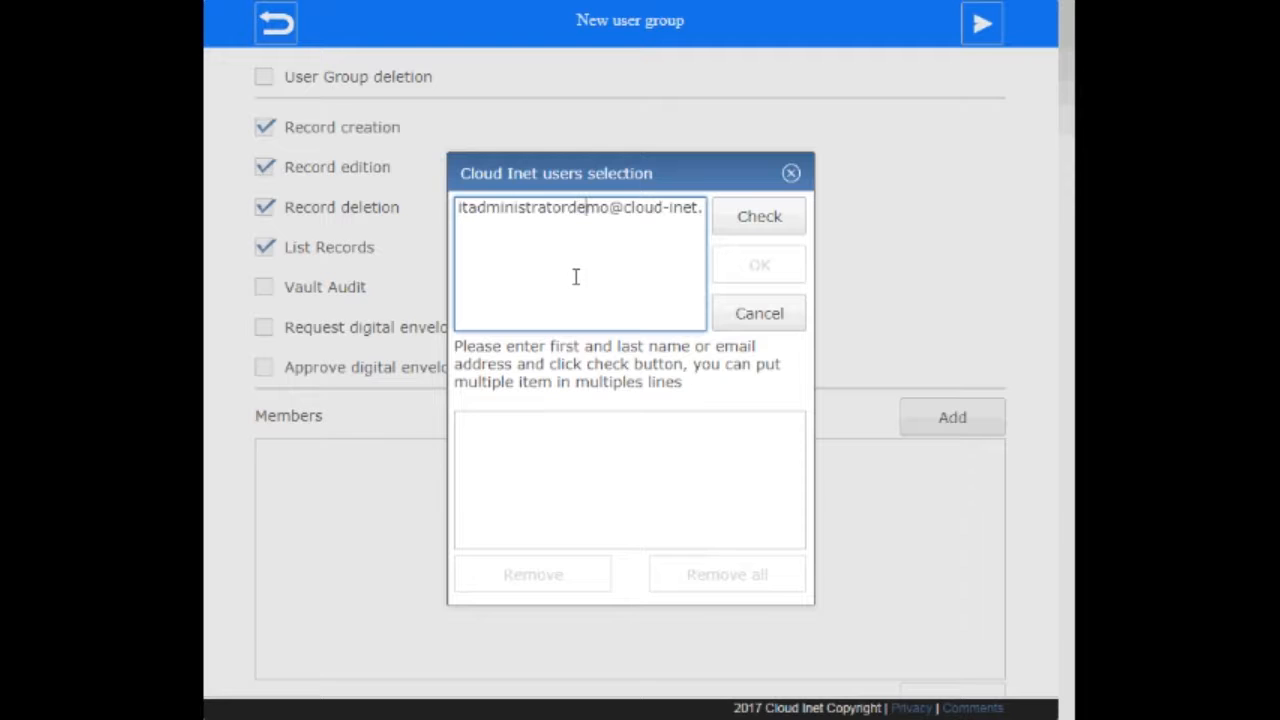
text(com)
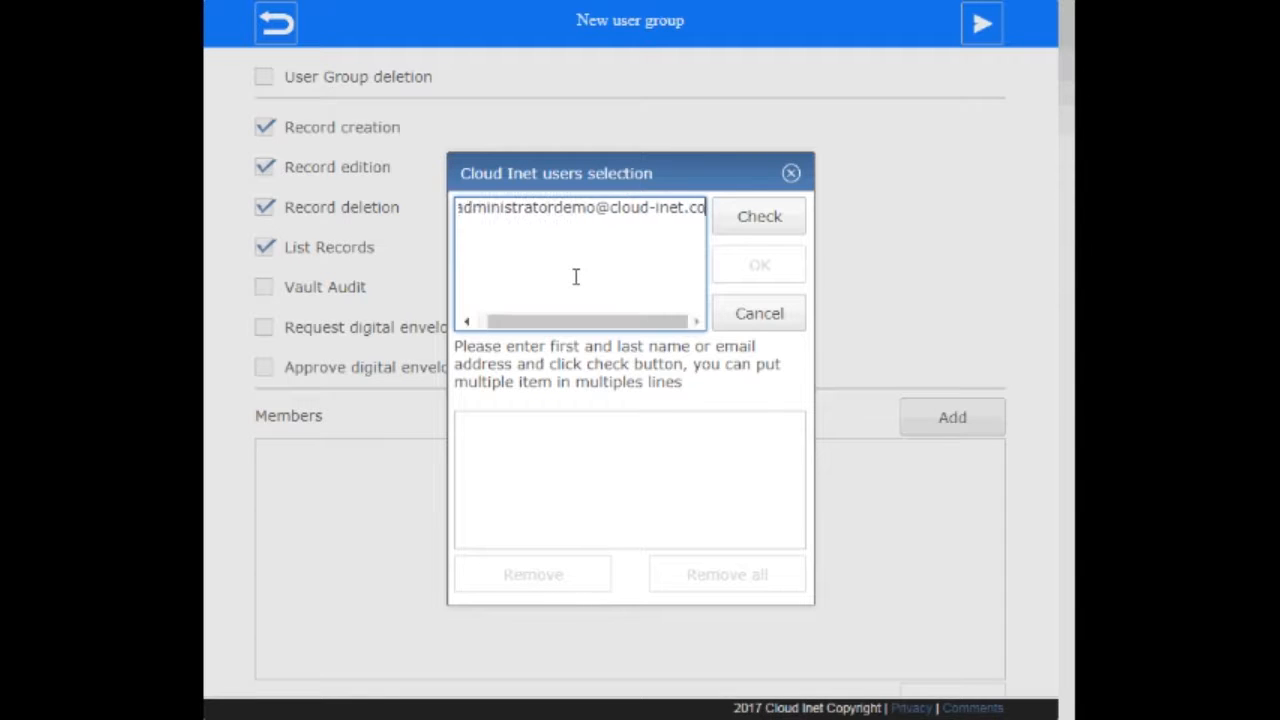
click(752, 235)
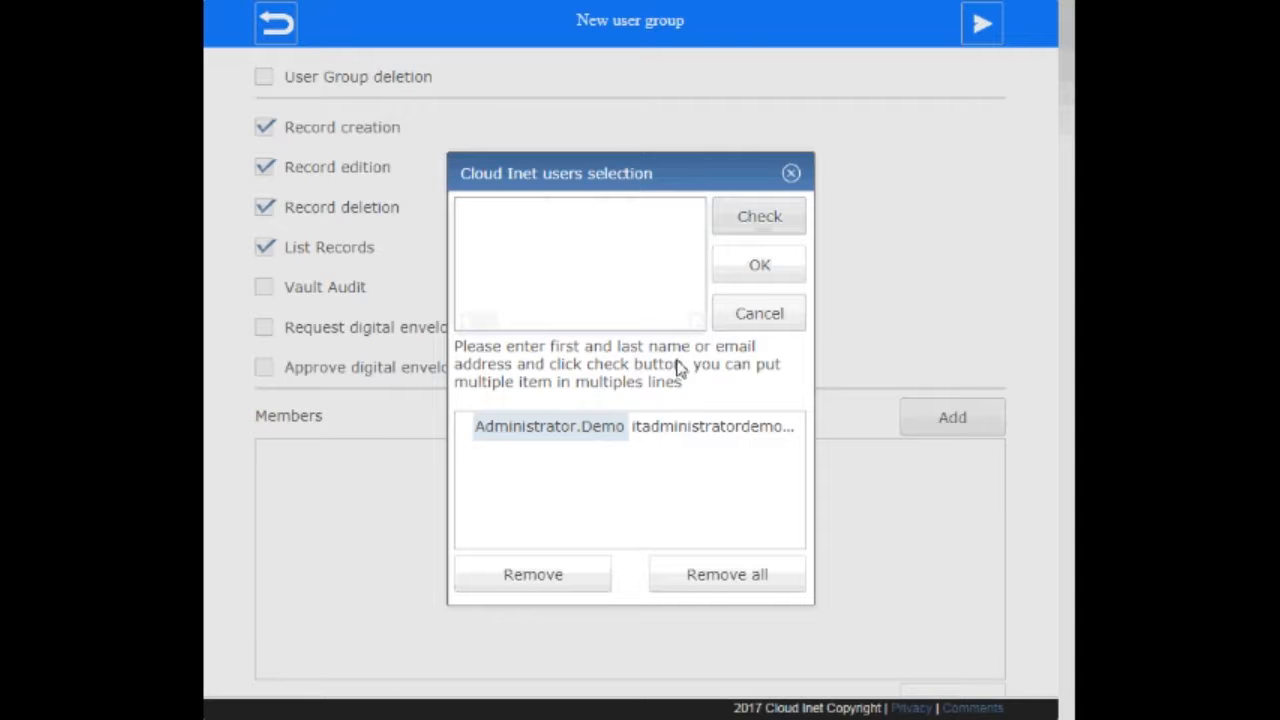
click(763, 268)
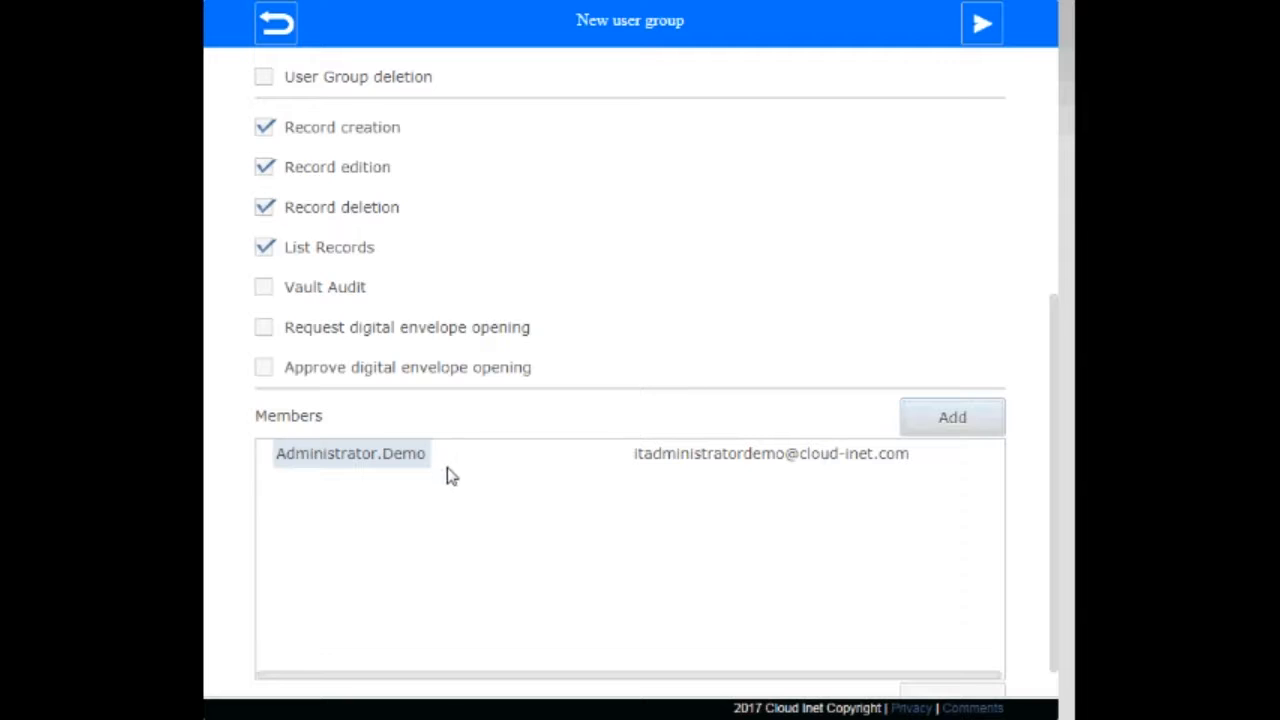
Step: Save the 'it members' group and show the vault's ten record types
click(983, 32)
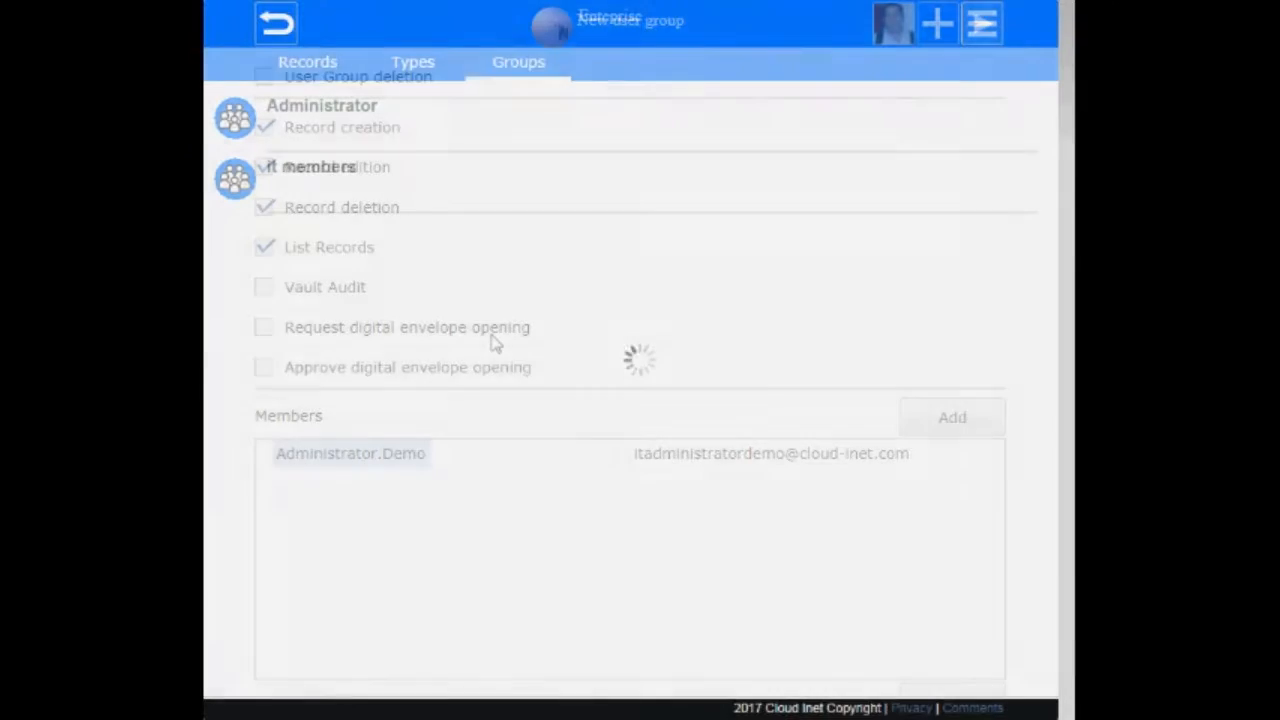
click(421, 66)
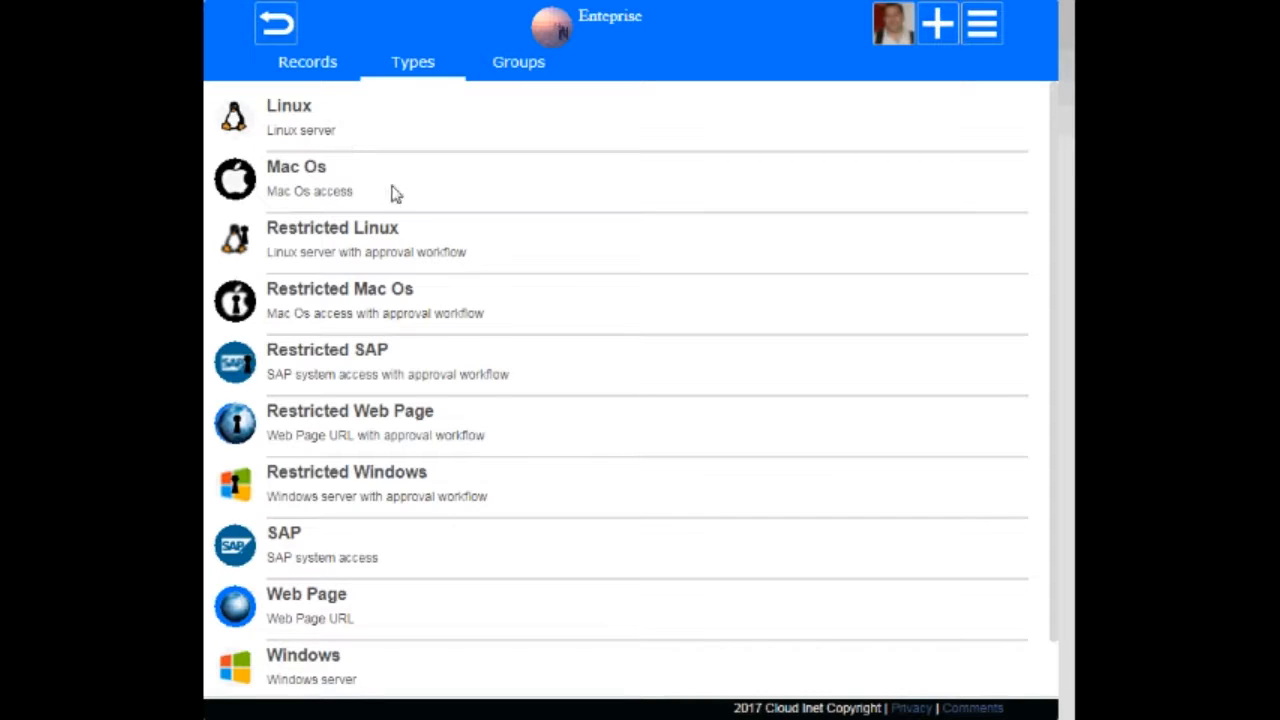
Step: Open the Restricted SAP type: Client is attribute 1 and viewing needs a password request
click(349, 374)
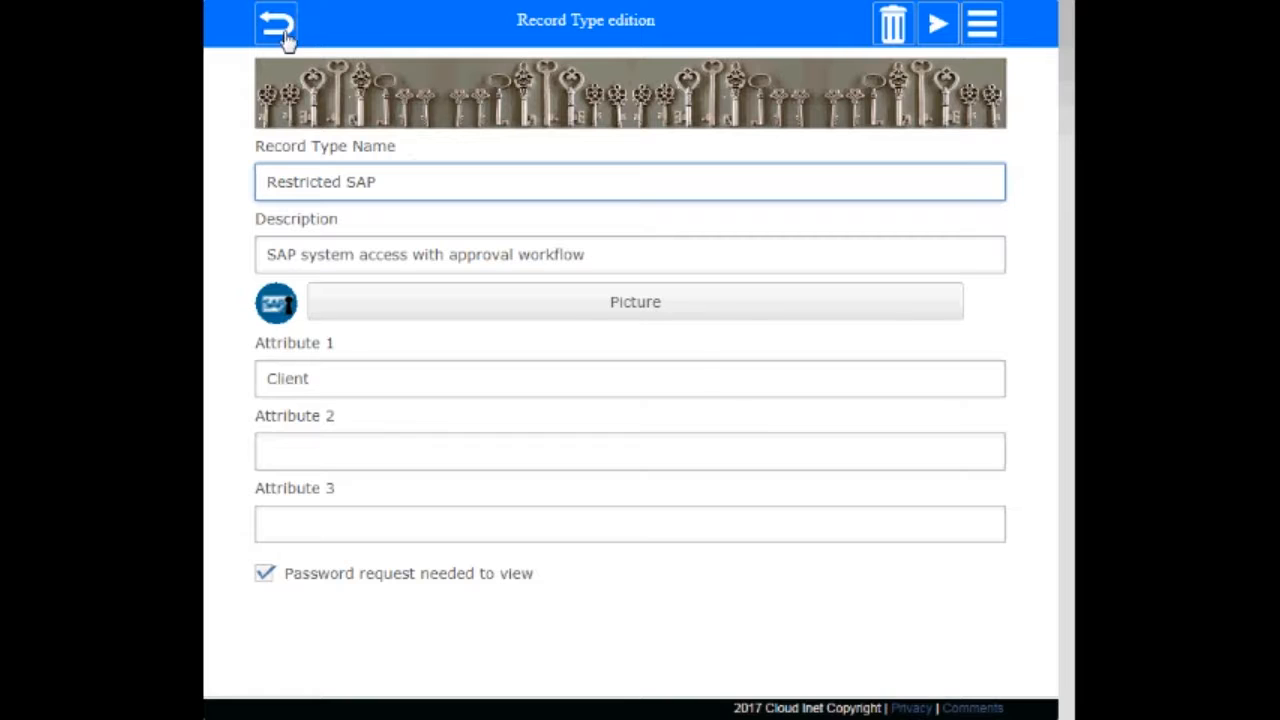
click(448, 38)
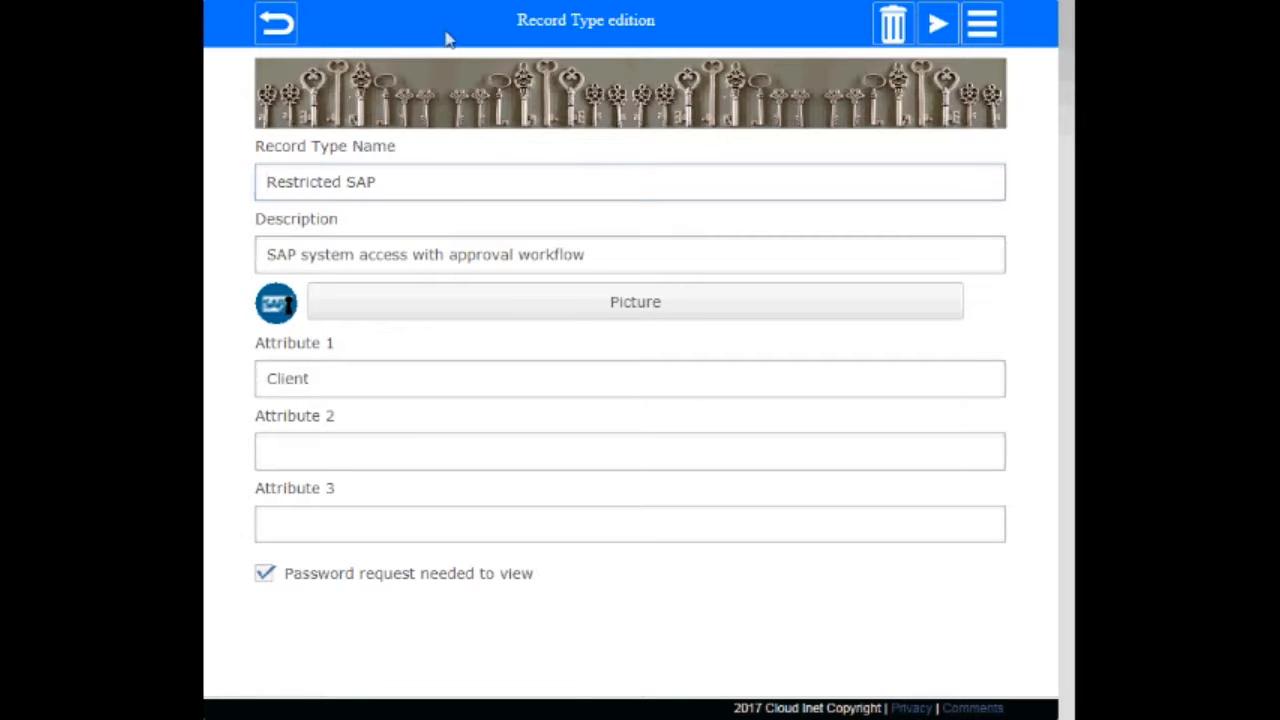
Step: Leave the record types and sign back in as the demo administrator user
click(277, 24)
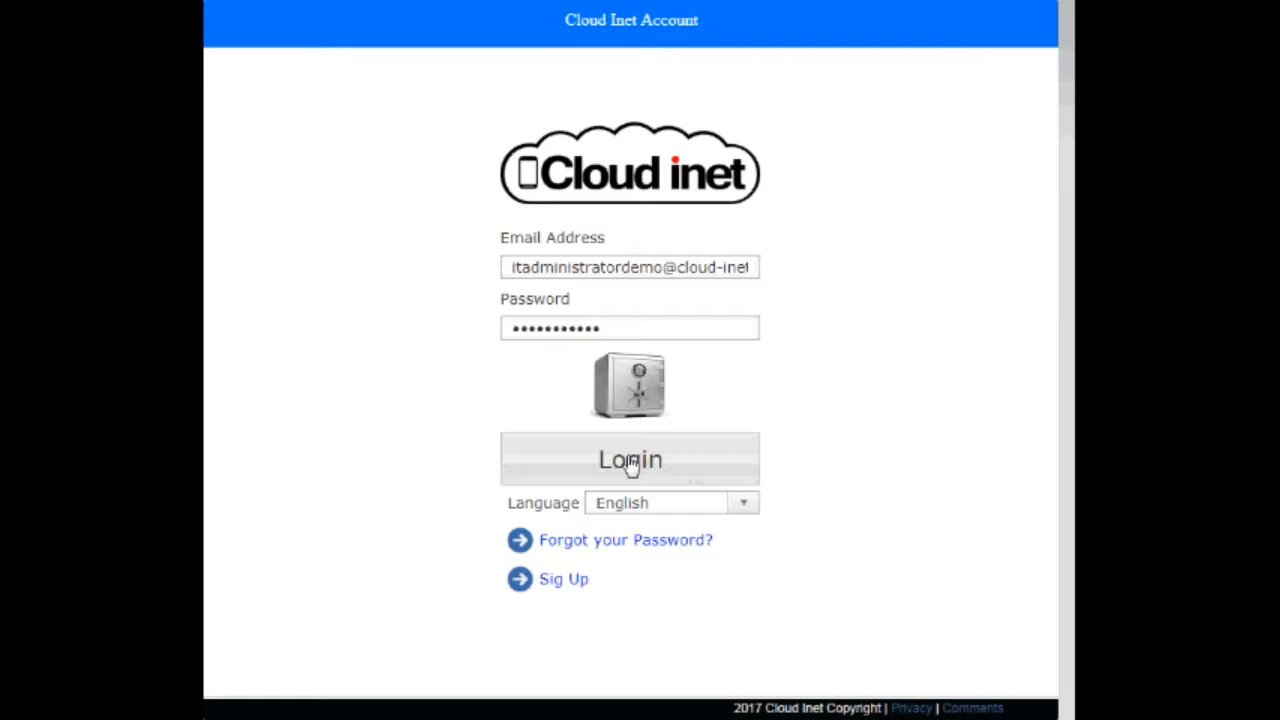
click(631, 462)
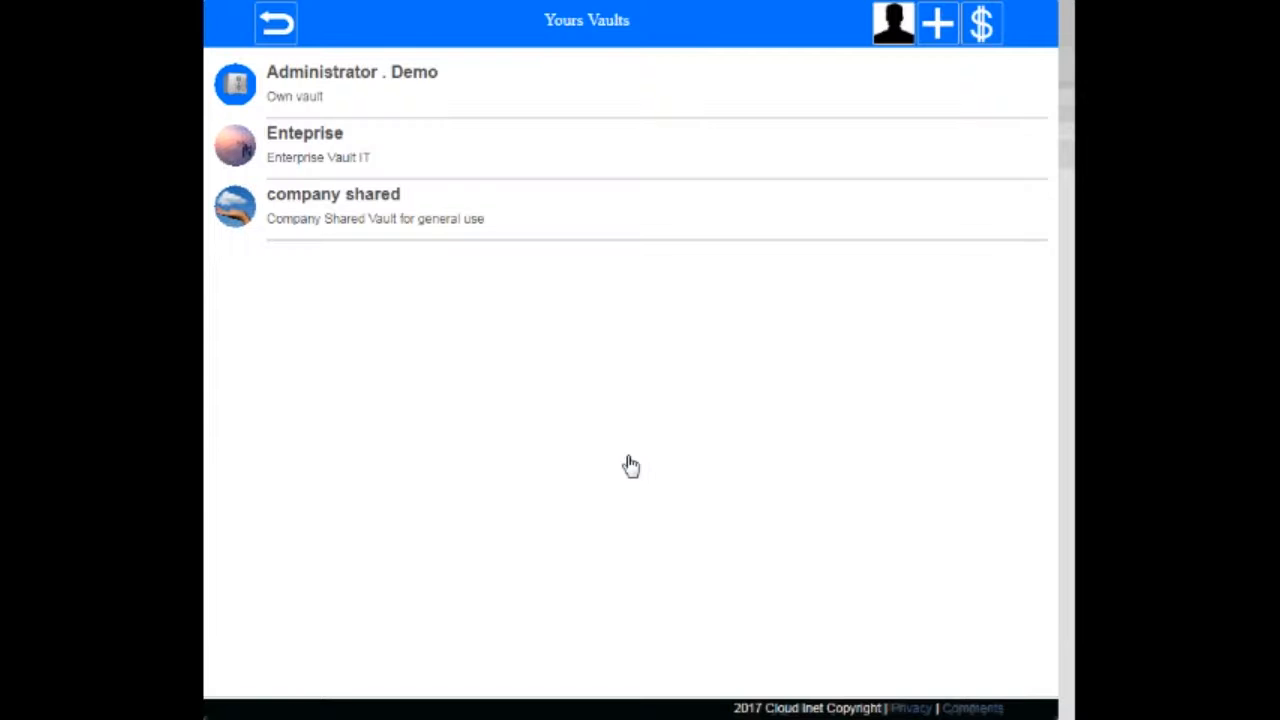
Step: View the developer enviroment record in the Enteprise vault's Records, then return to the list
click(303, 145)
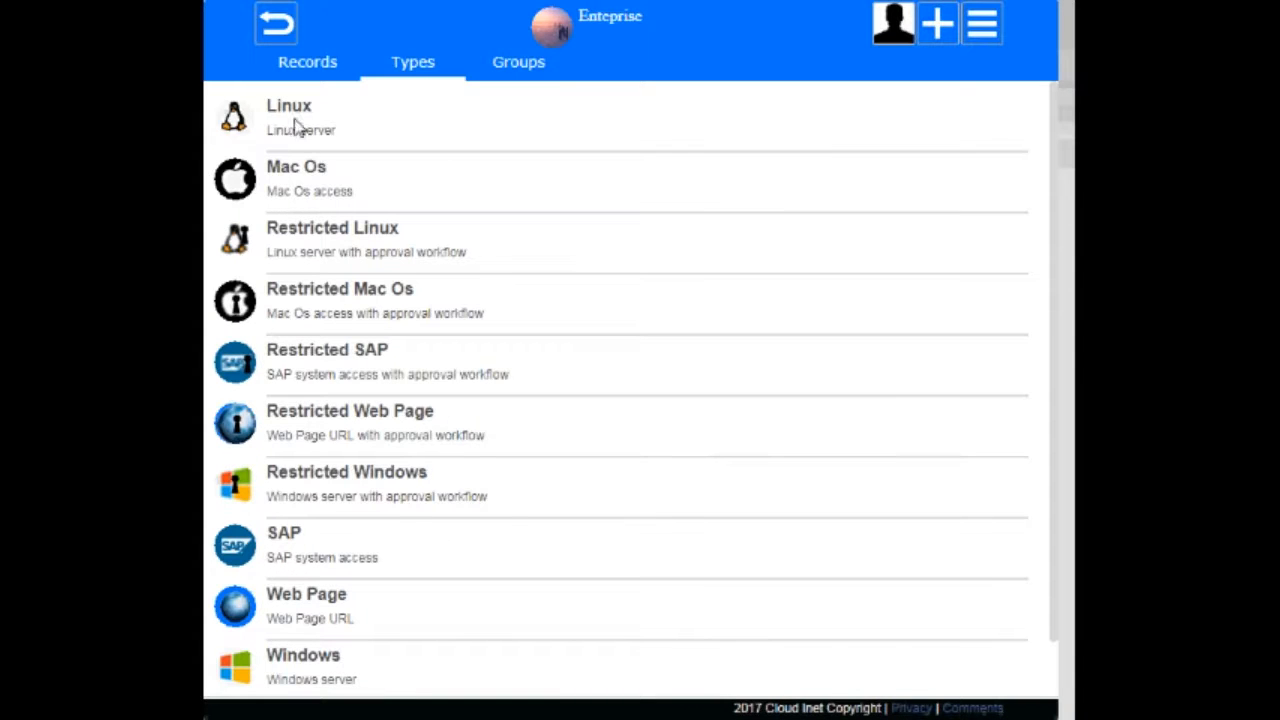
click(327, 78)
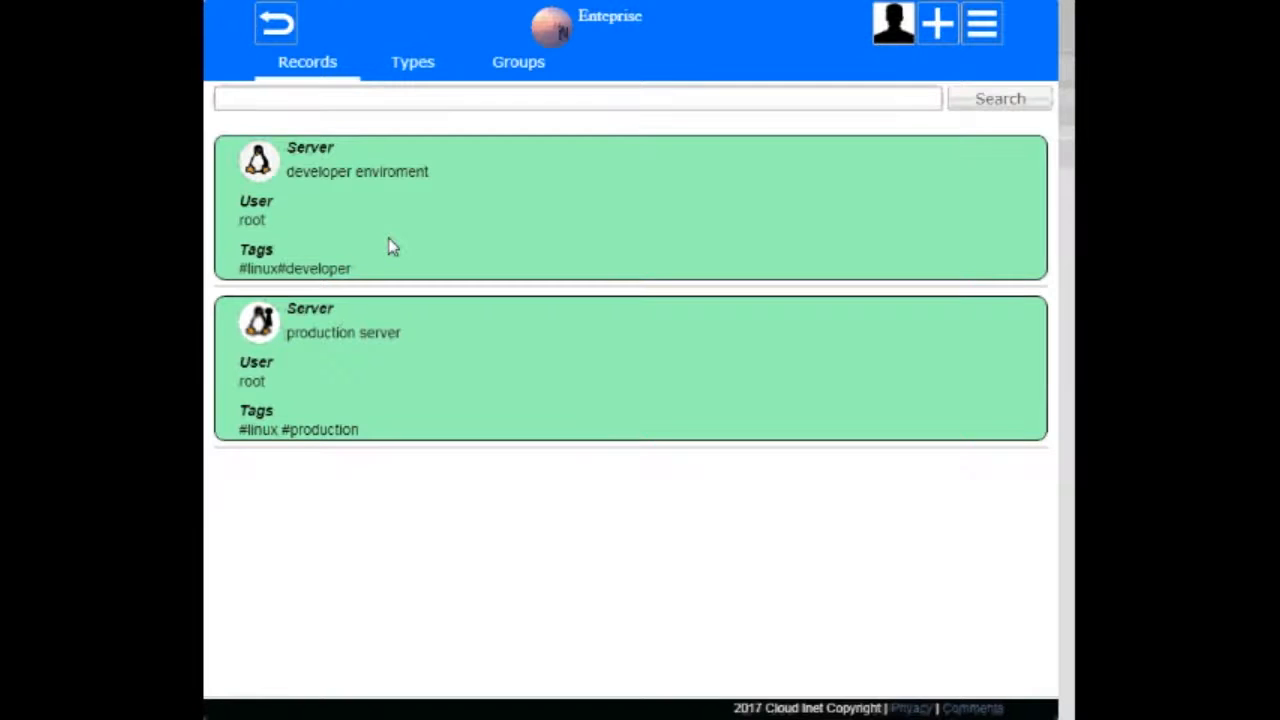
click(391, 246)
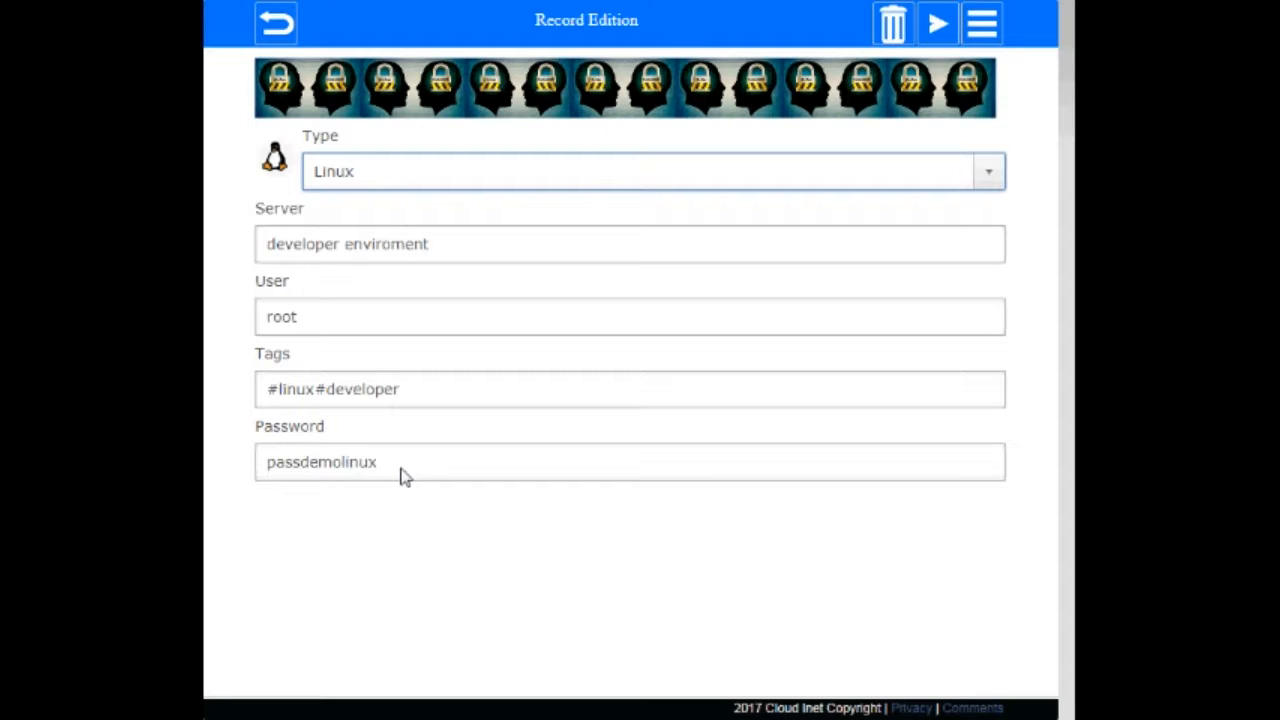
click(280, 22)
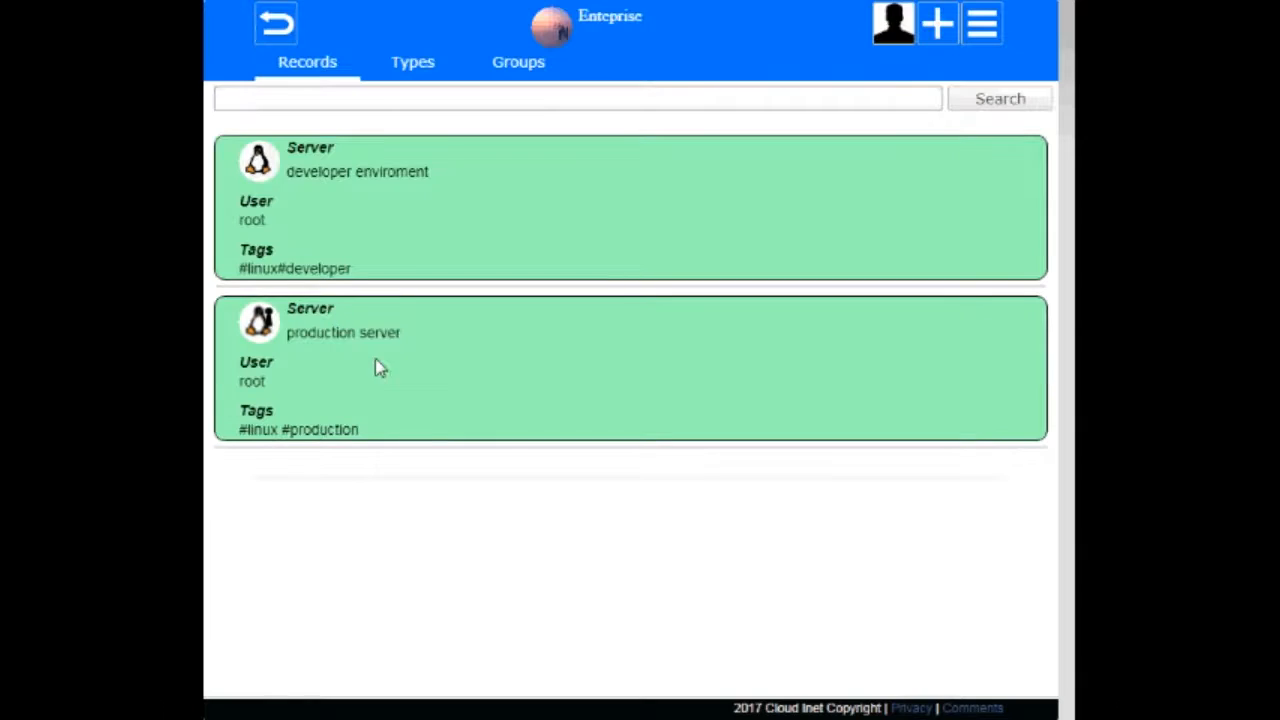
Step: Request opening of the production server record with the reason 'For ticket #1001'
click(397, 378)
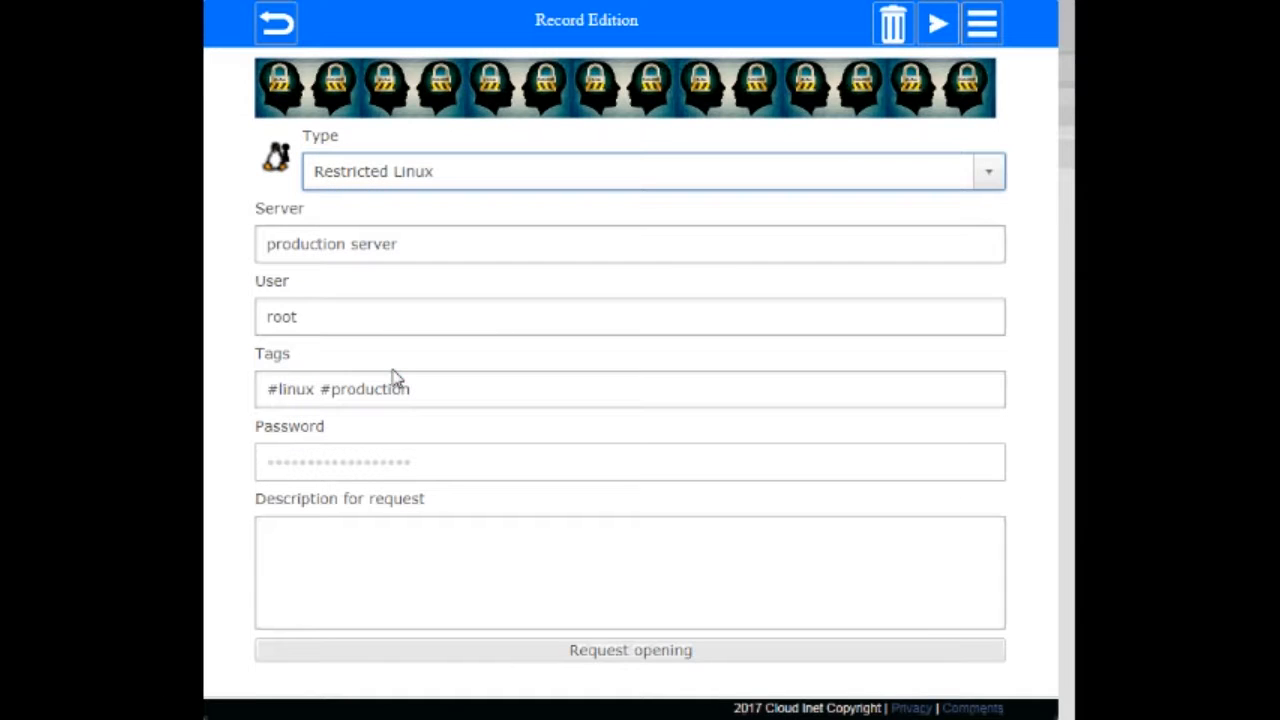
click(415, 547)
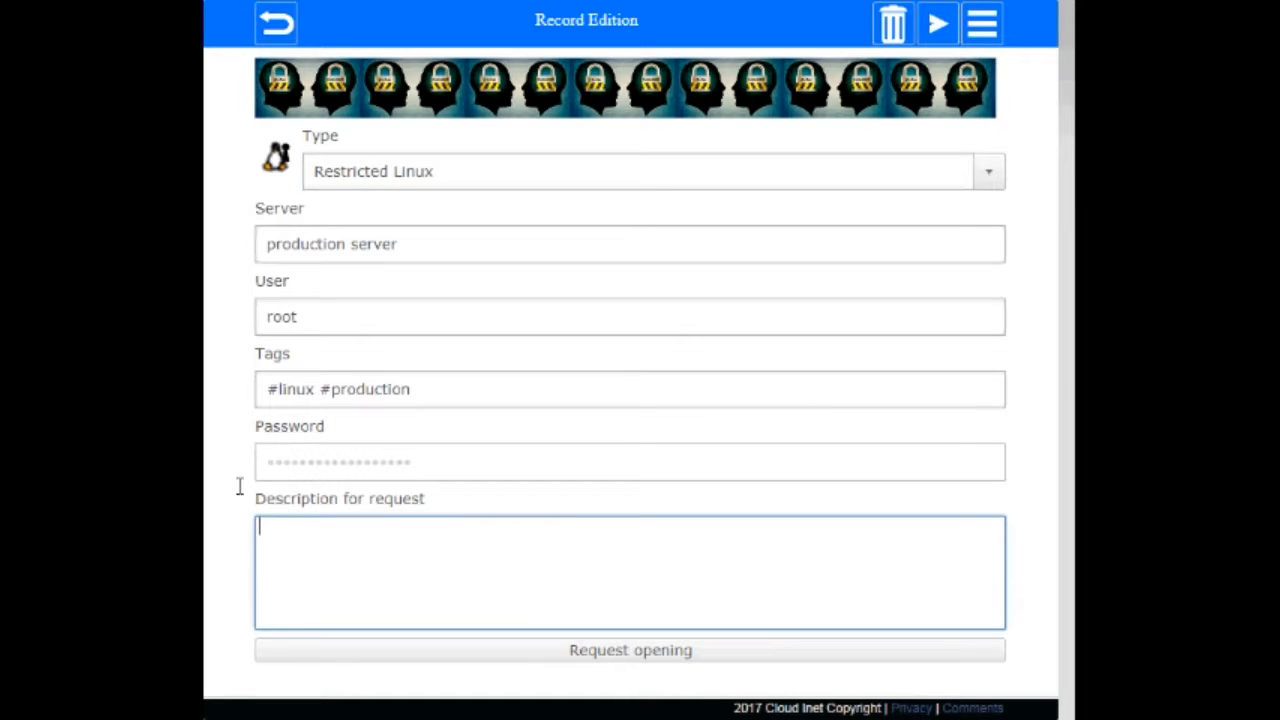
text(For ticket #1001)
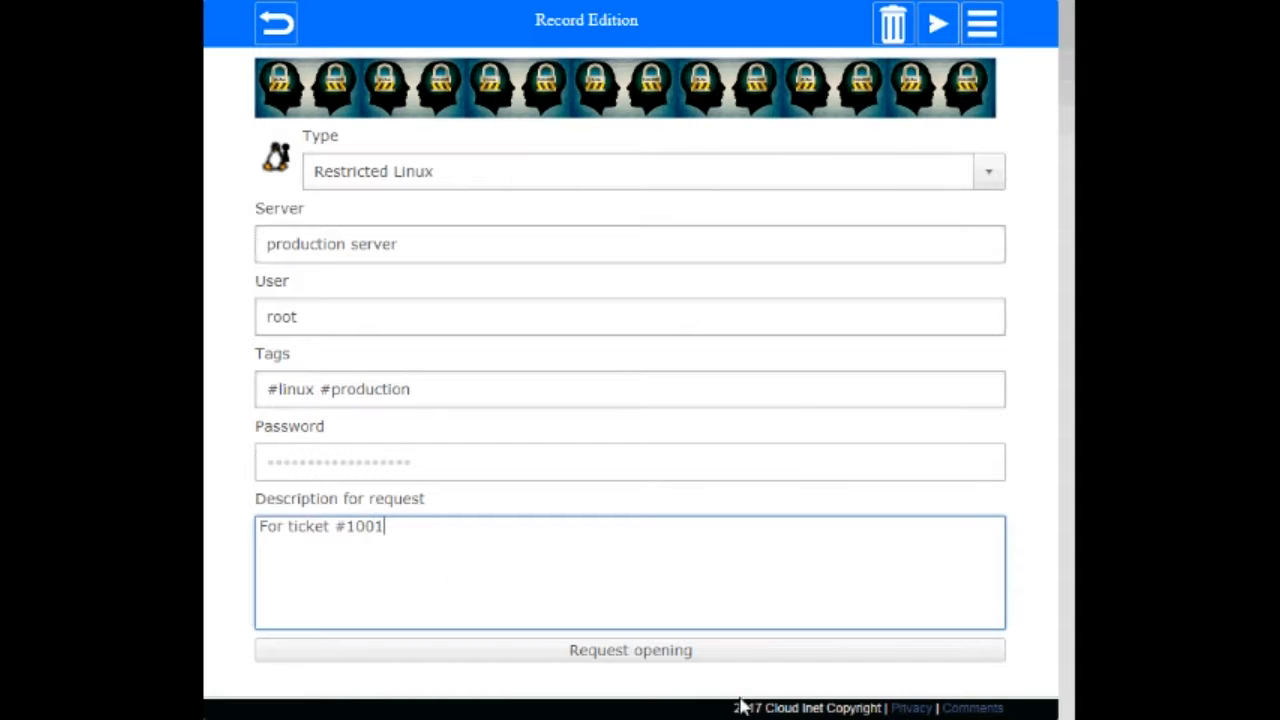
click(600, 662)
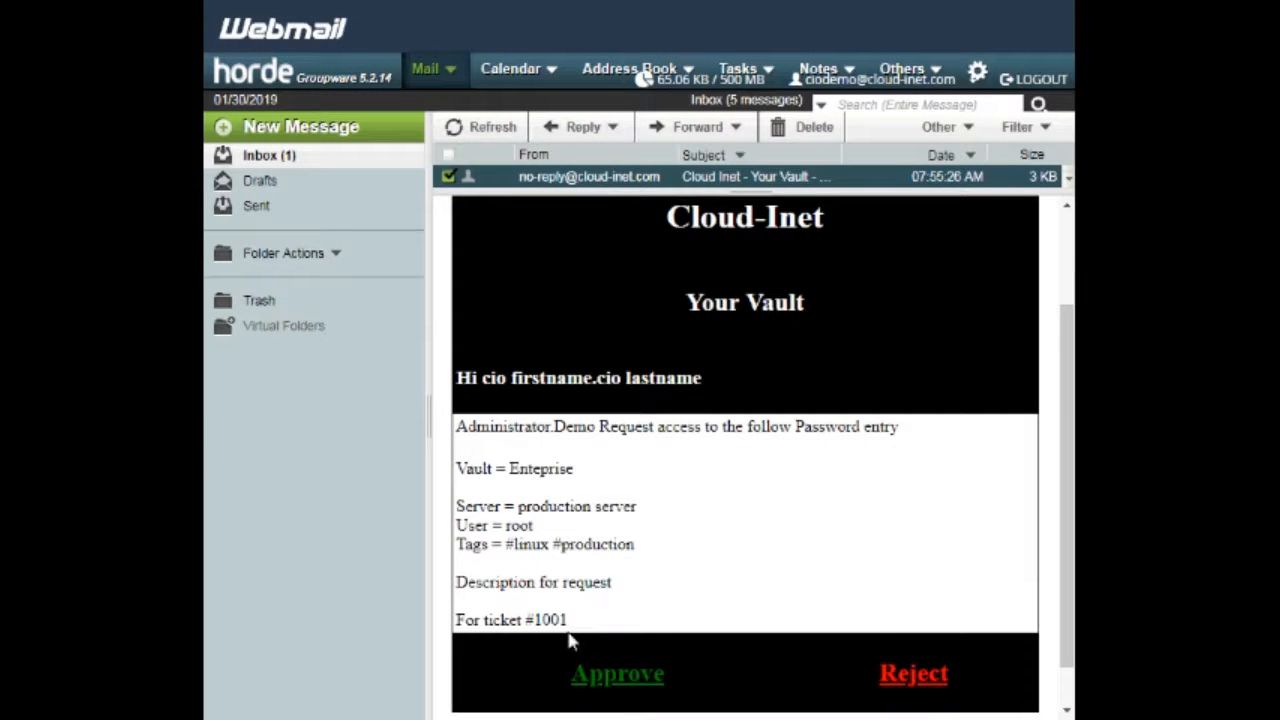
Step: Approve the production server access request from the Cloud-Inet email in Horde Webmail
click(632, 680)
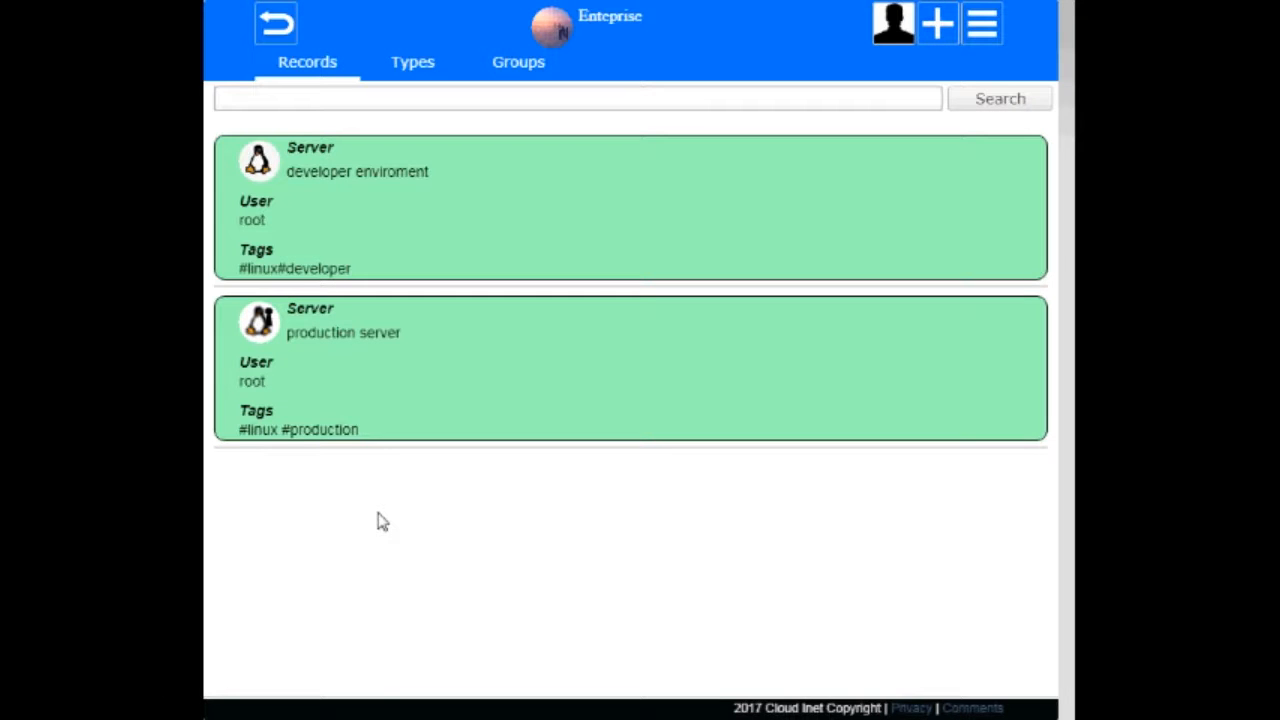
Step: Reopen the production server record to confirm its password is revealed, then return to the vault's records
click(407, 379)
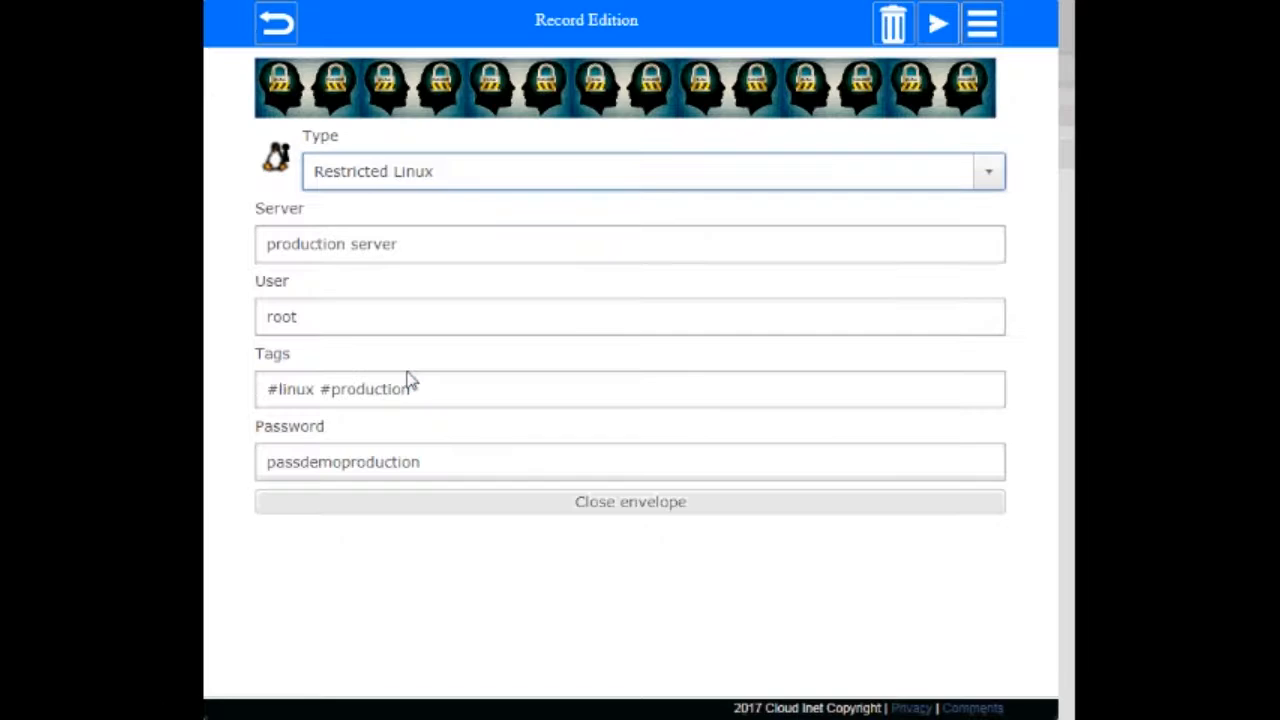
click(281, 32)
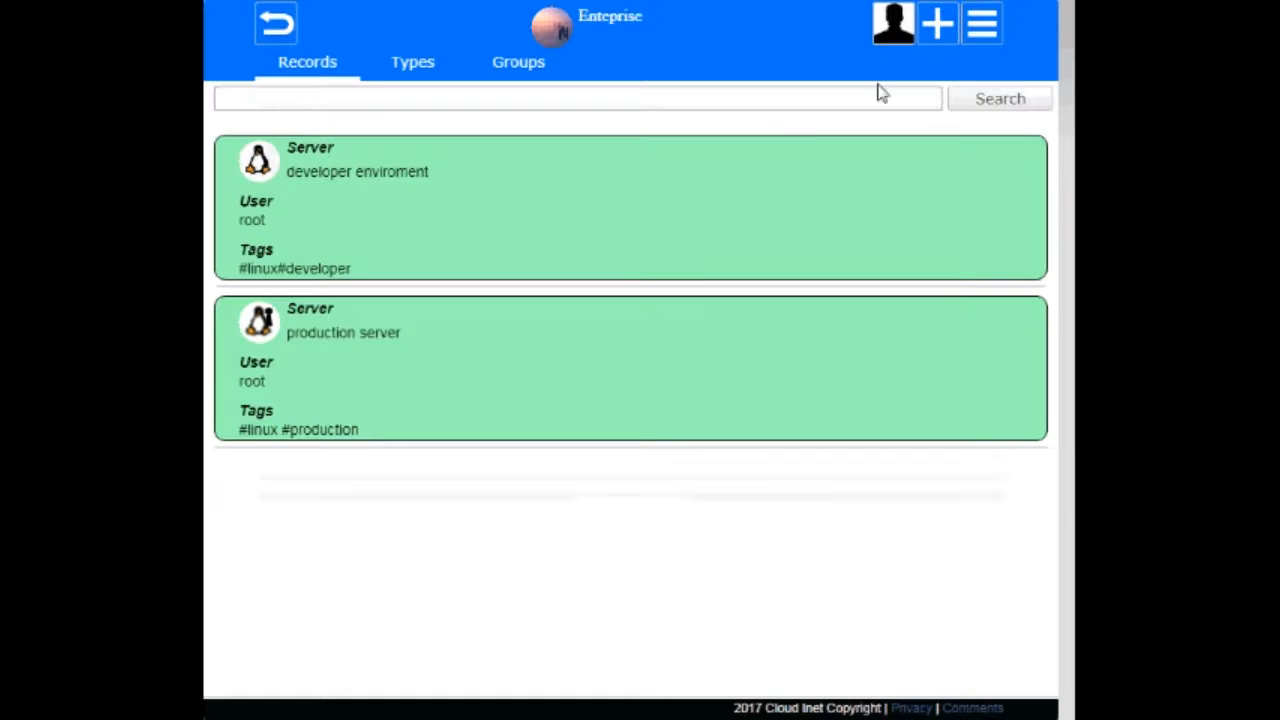
click(980, 30)
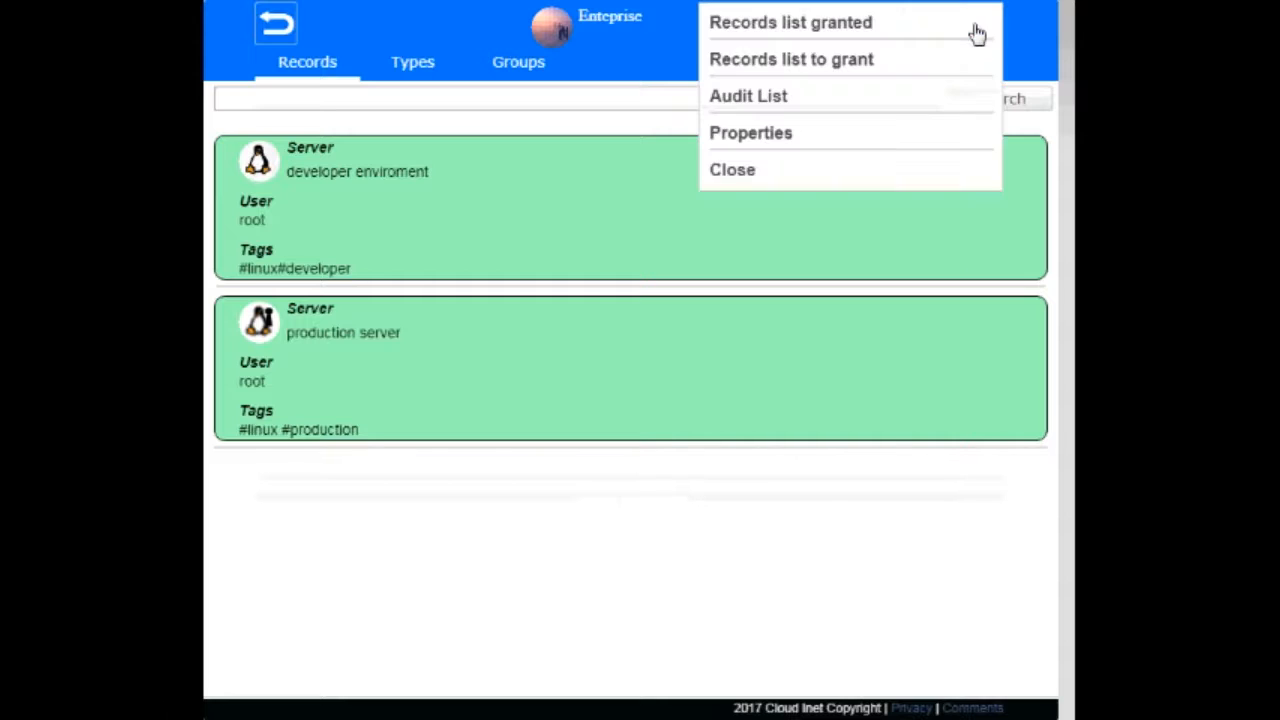
Step: Open the granted production server record, change its password, and close the envelope to save it
click(846, 34)
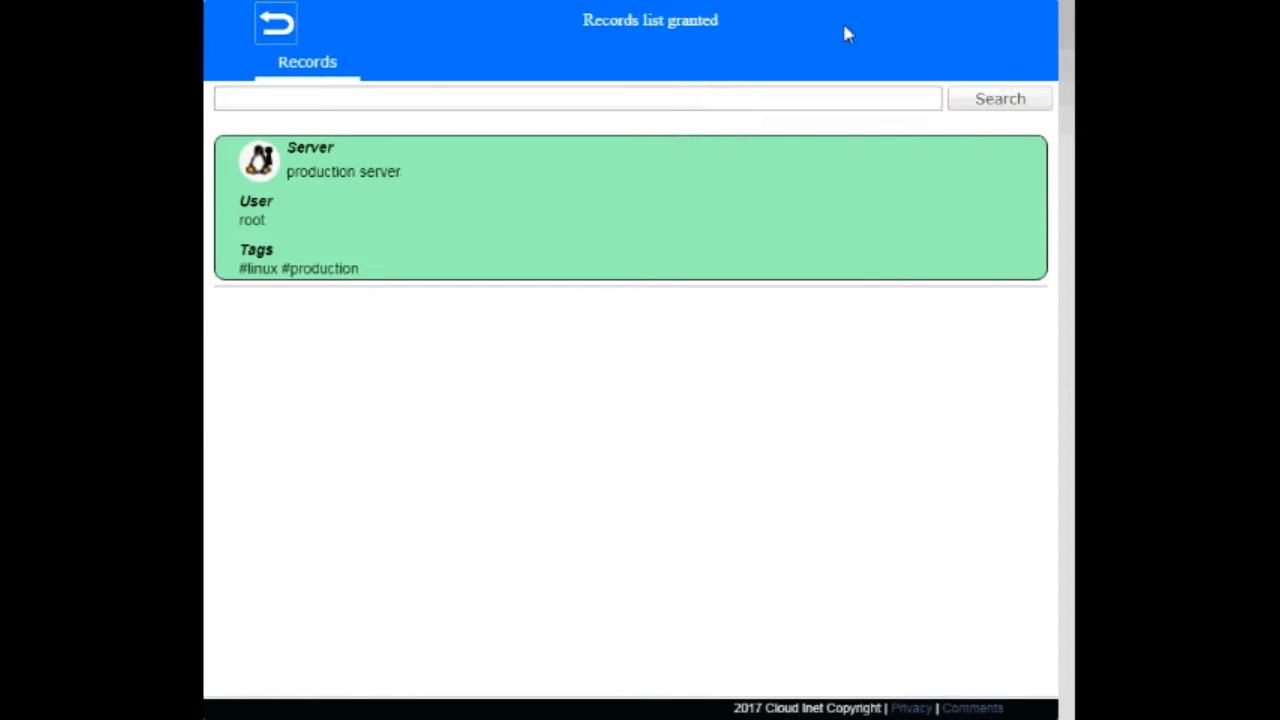
click(503, 228)
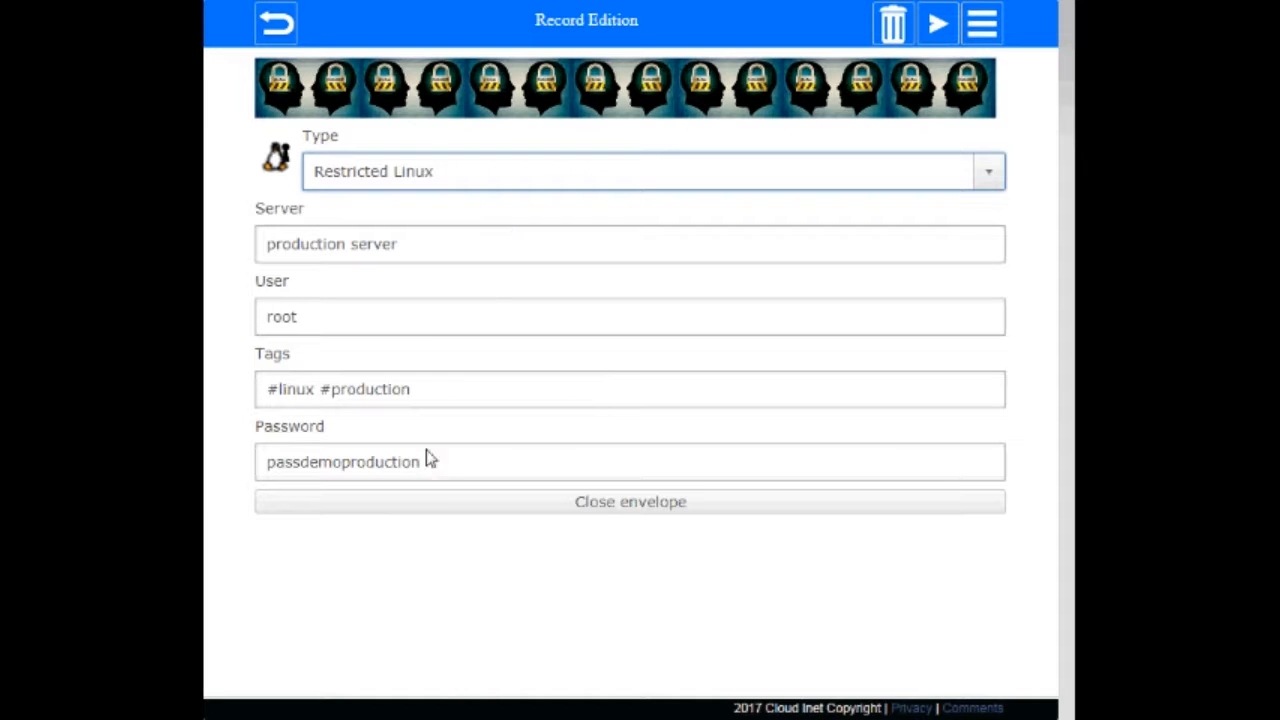
click(429, 458)
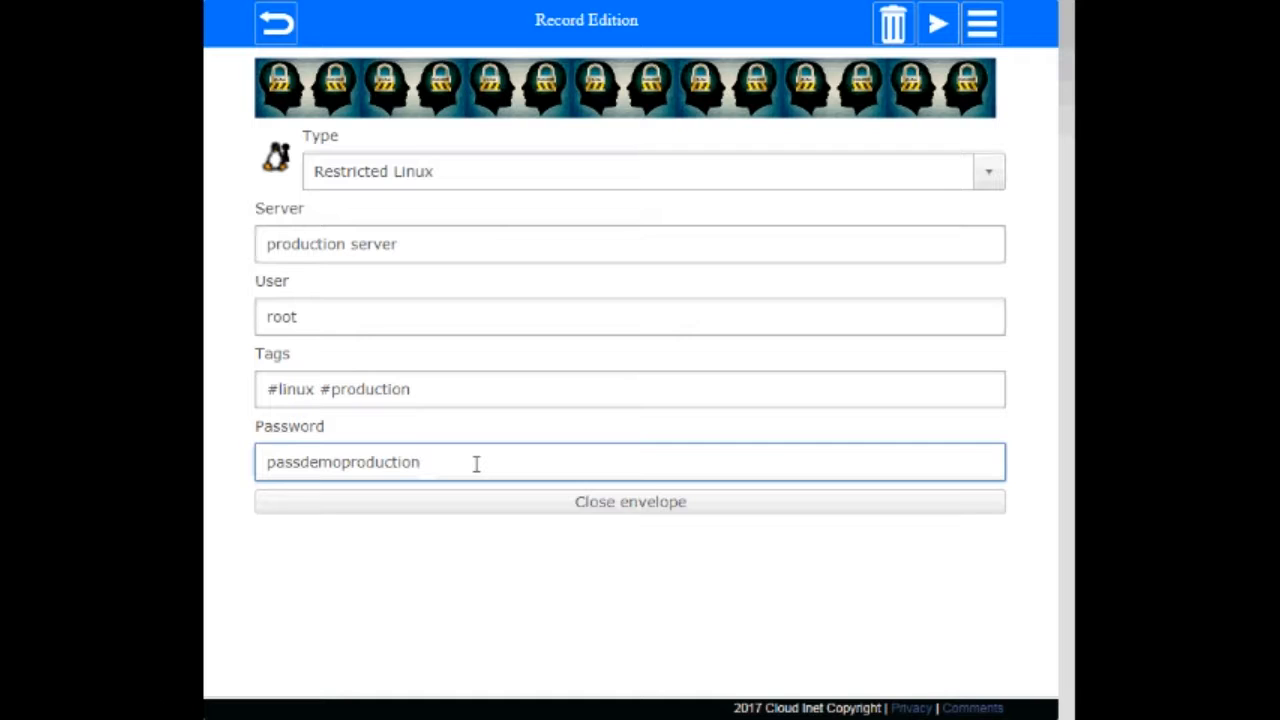
text(2)
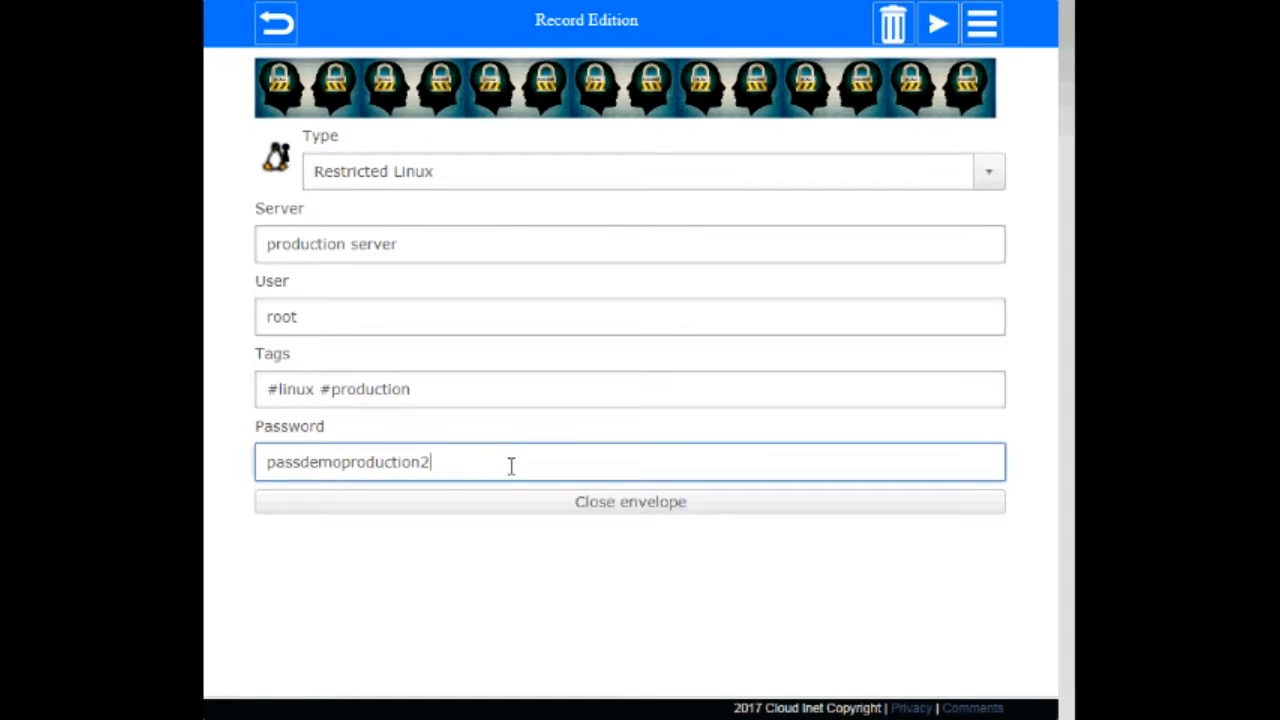
click(607, 508)
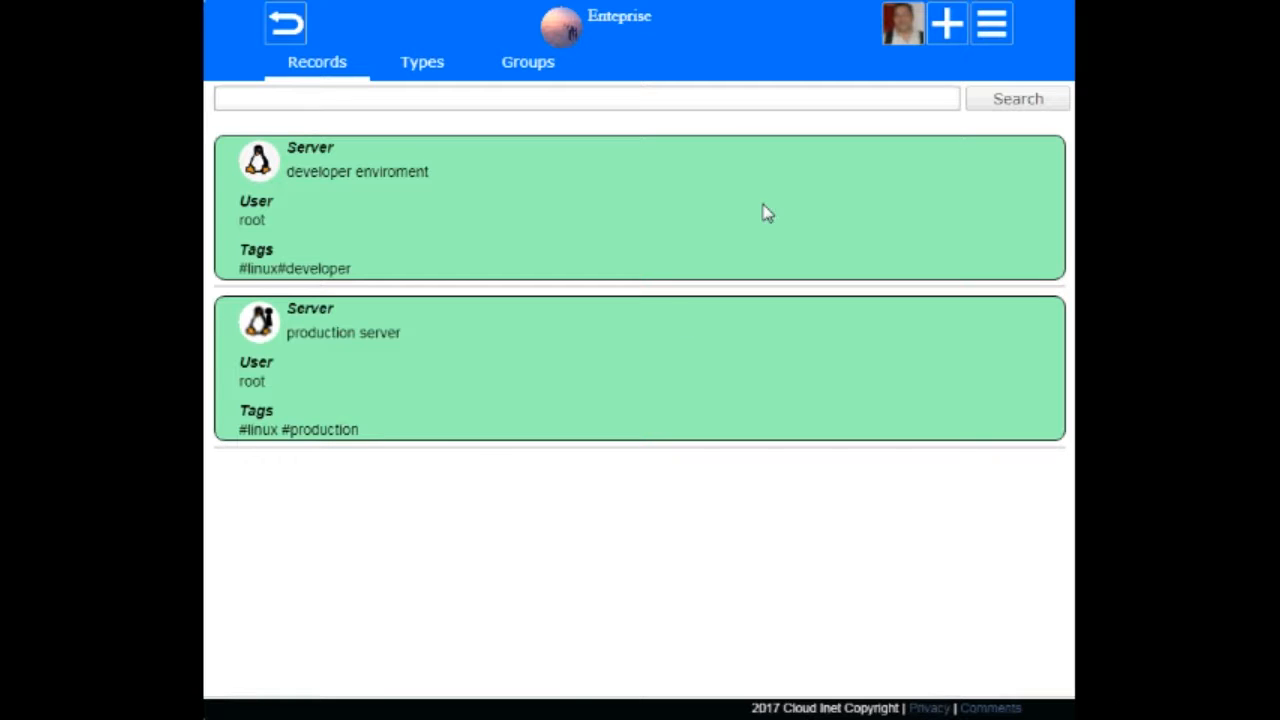
Step: Grant the pending production server access request for Ticket #1002 from the records awaiting approval
click(990, 33)
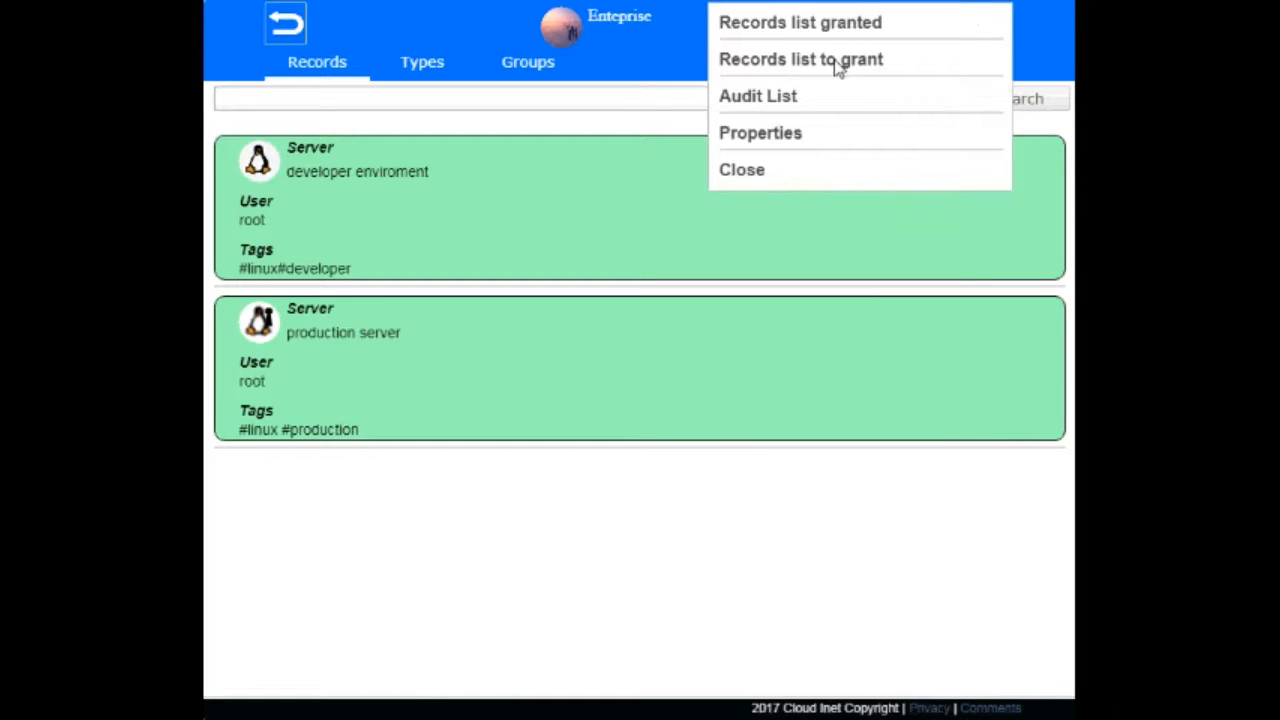
click(838, 62)
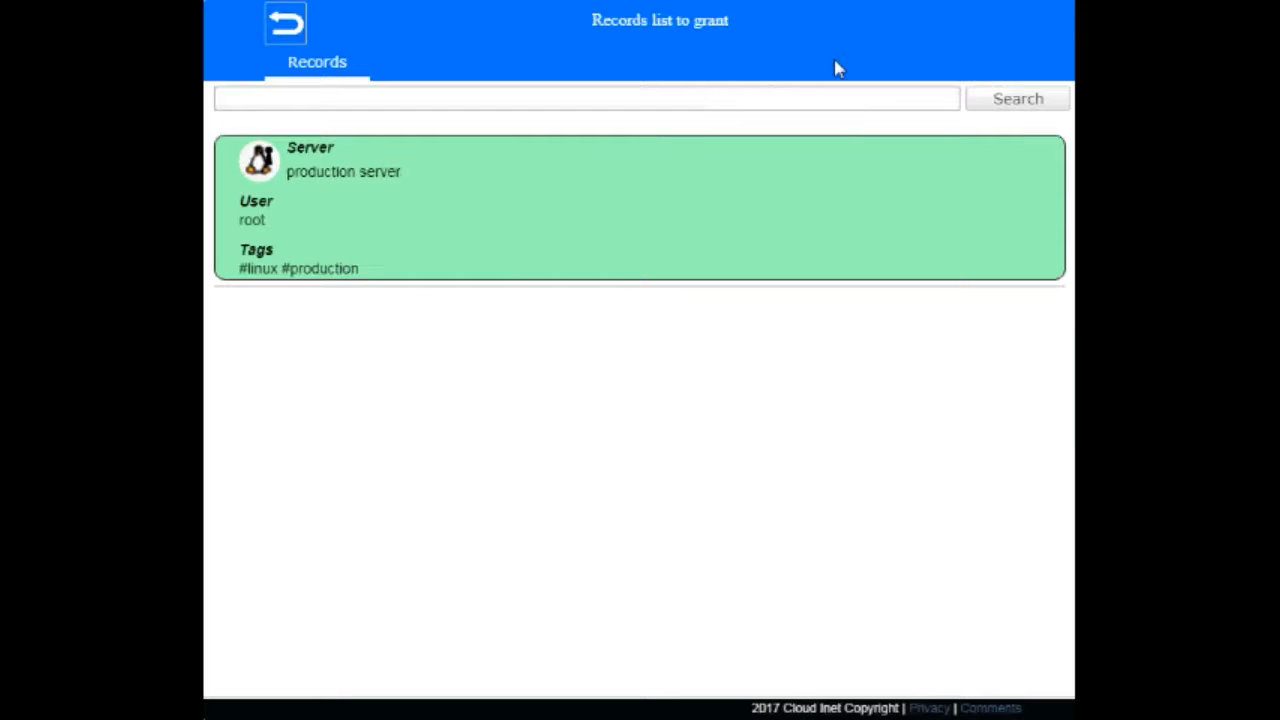
click(597, 217)
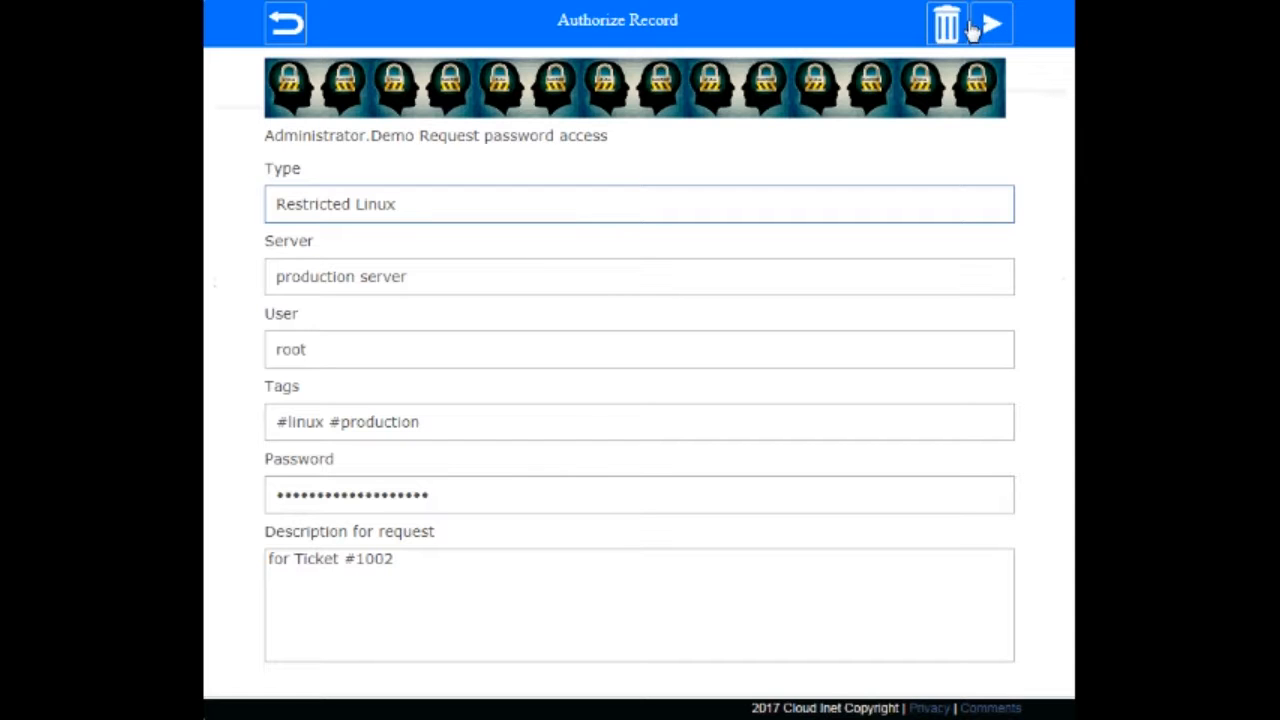
click(994, 28)
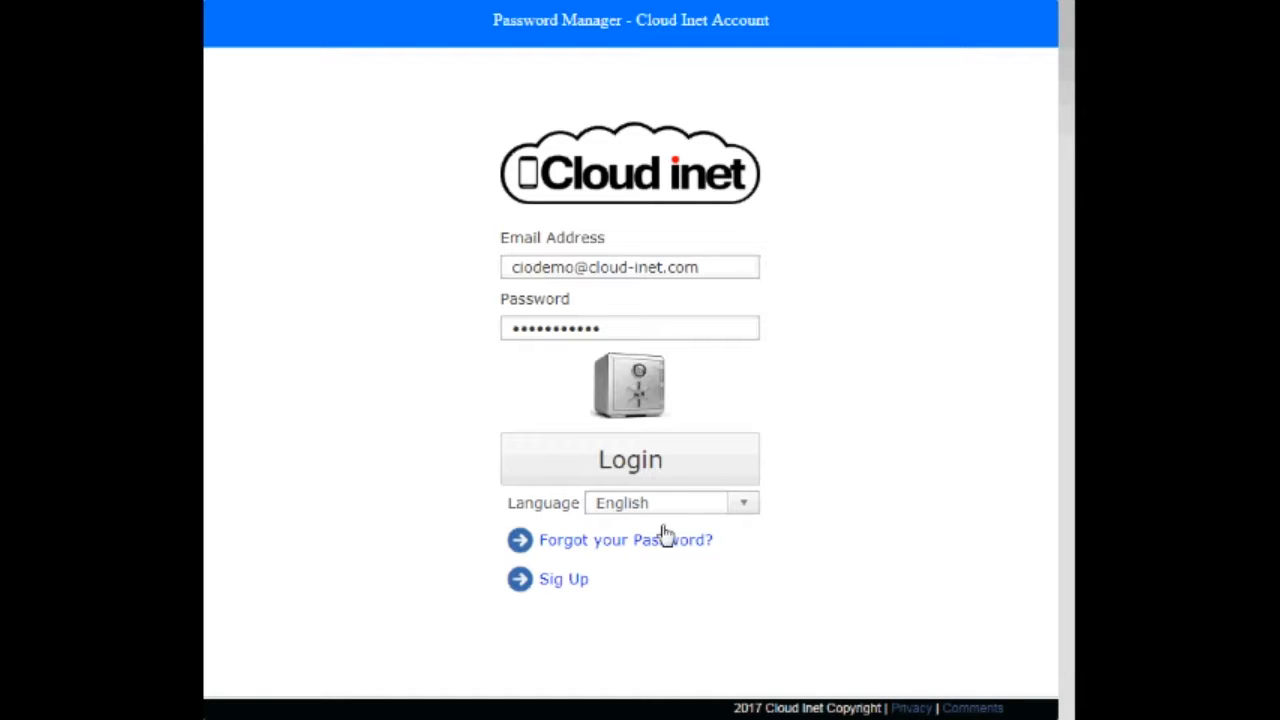
Step: Log back in, enter the Enterprise vault, and open its Audit List with Date From focused
click(657, 482)
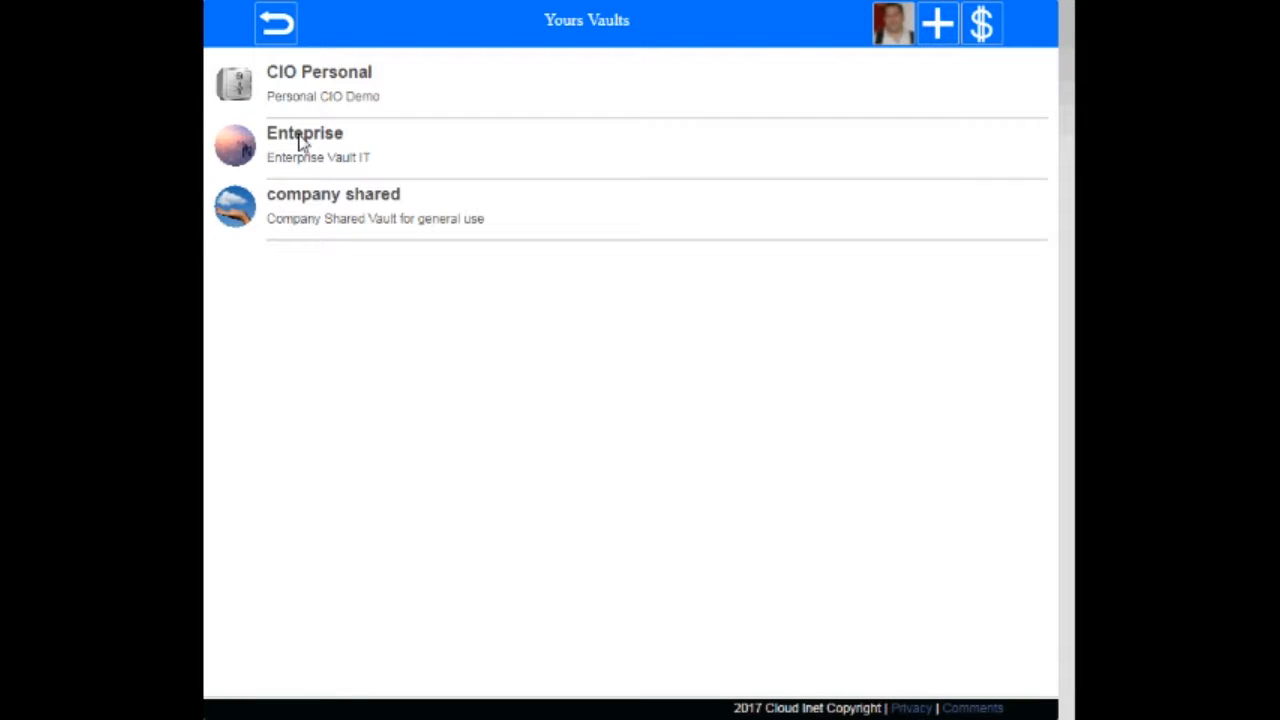
click(299, 142)
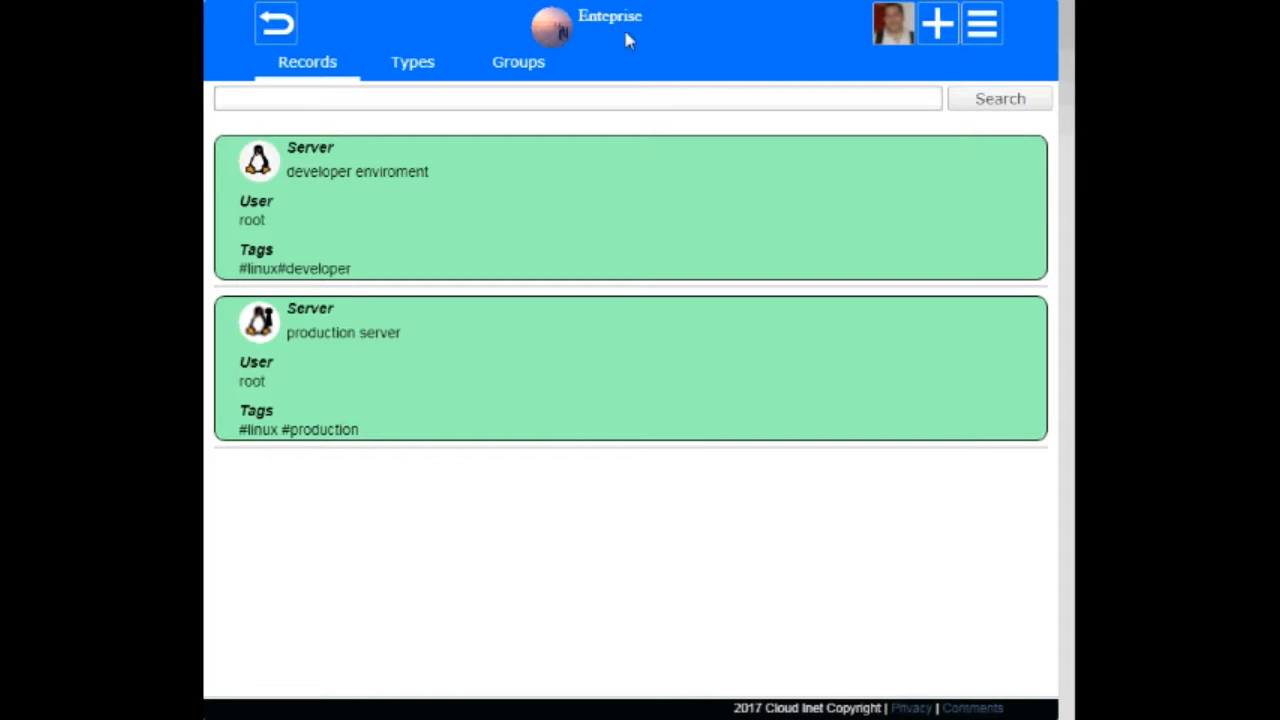
click(985, 28)
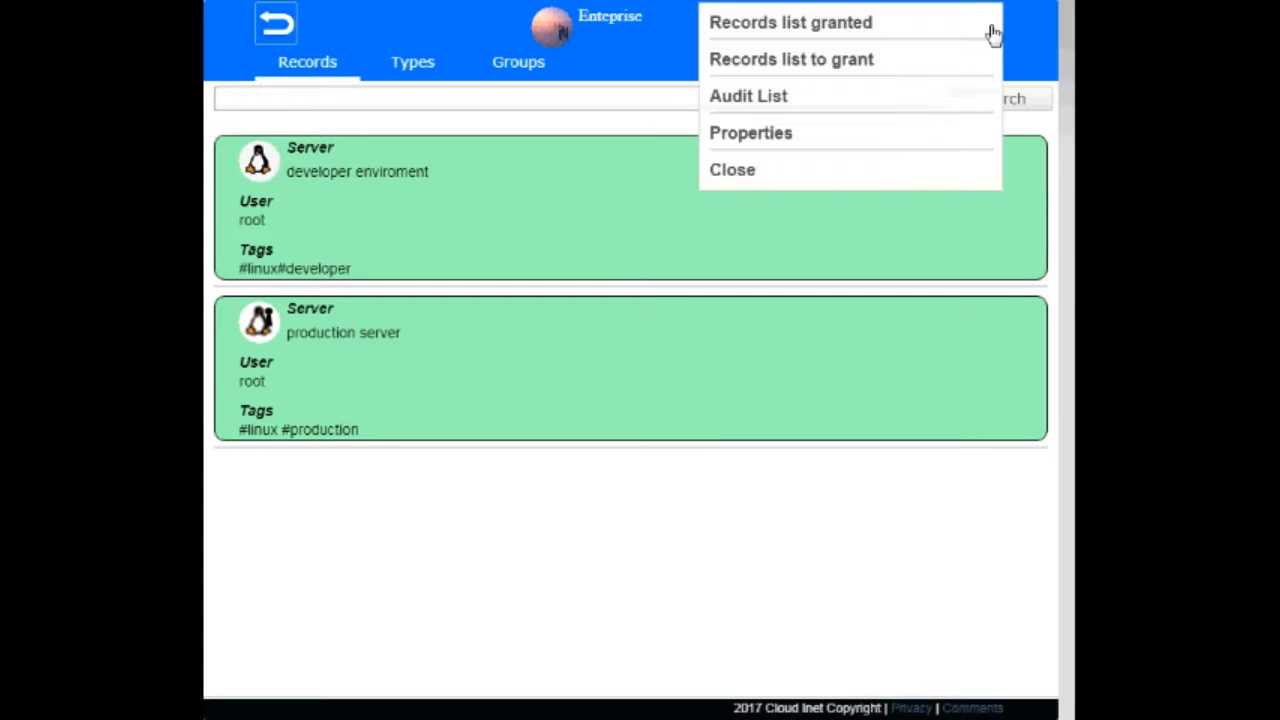
click(777, 107)
click(446, 104)
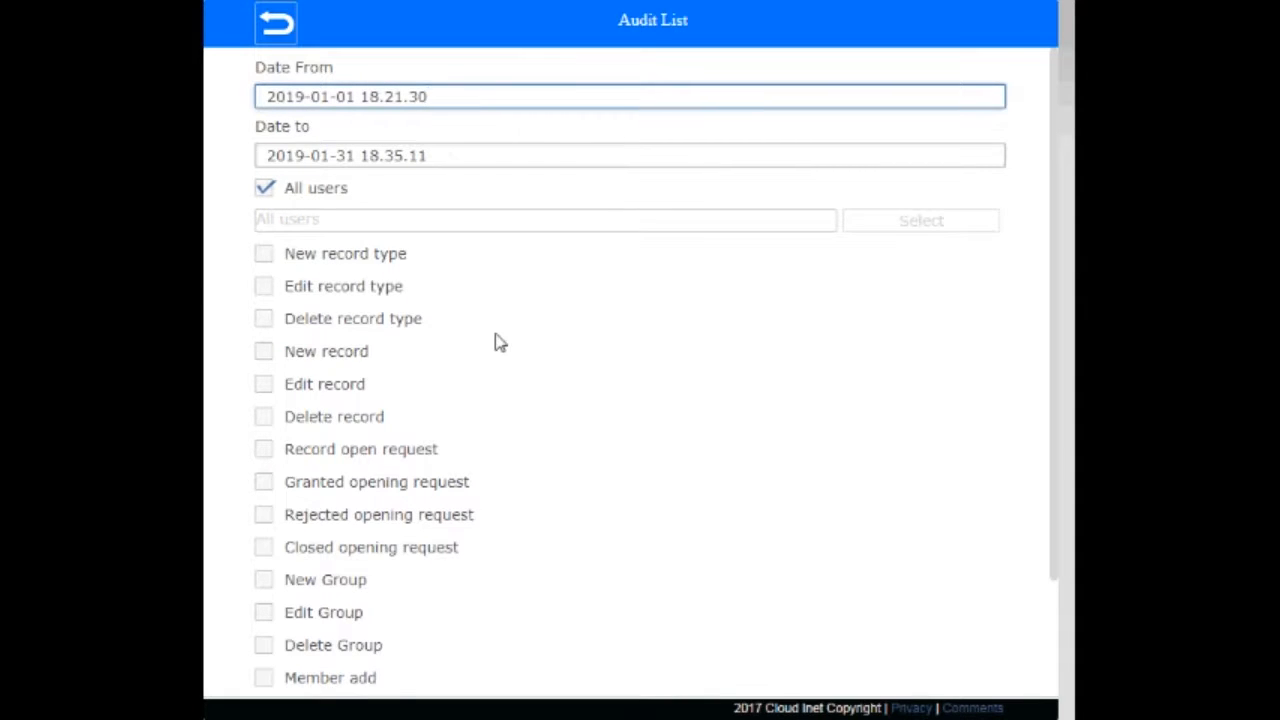
Step: Run the Enterprise vault audit search through 2019-01-31 and scroll through the logged events
scroll(500, 342, down, 3)
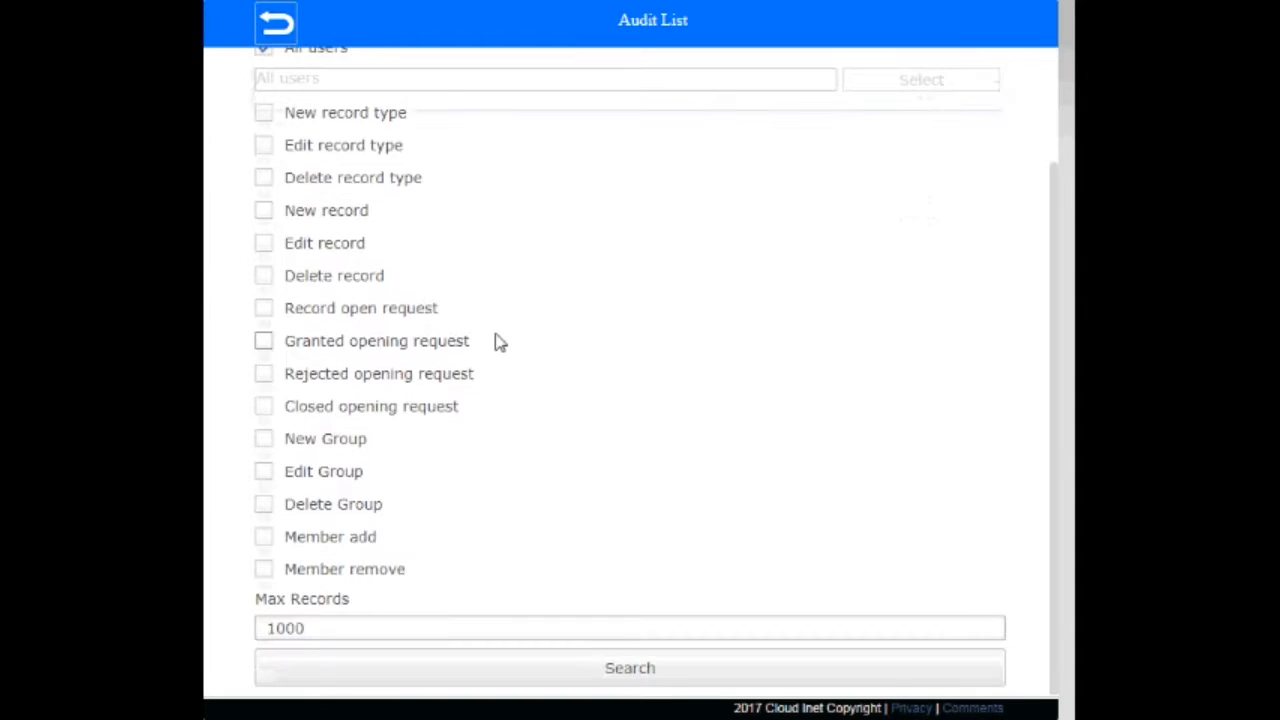
click(623, 680)
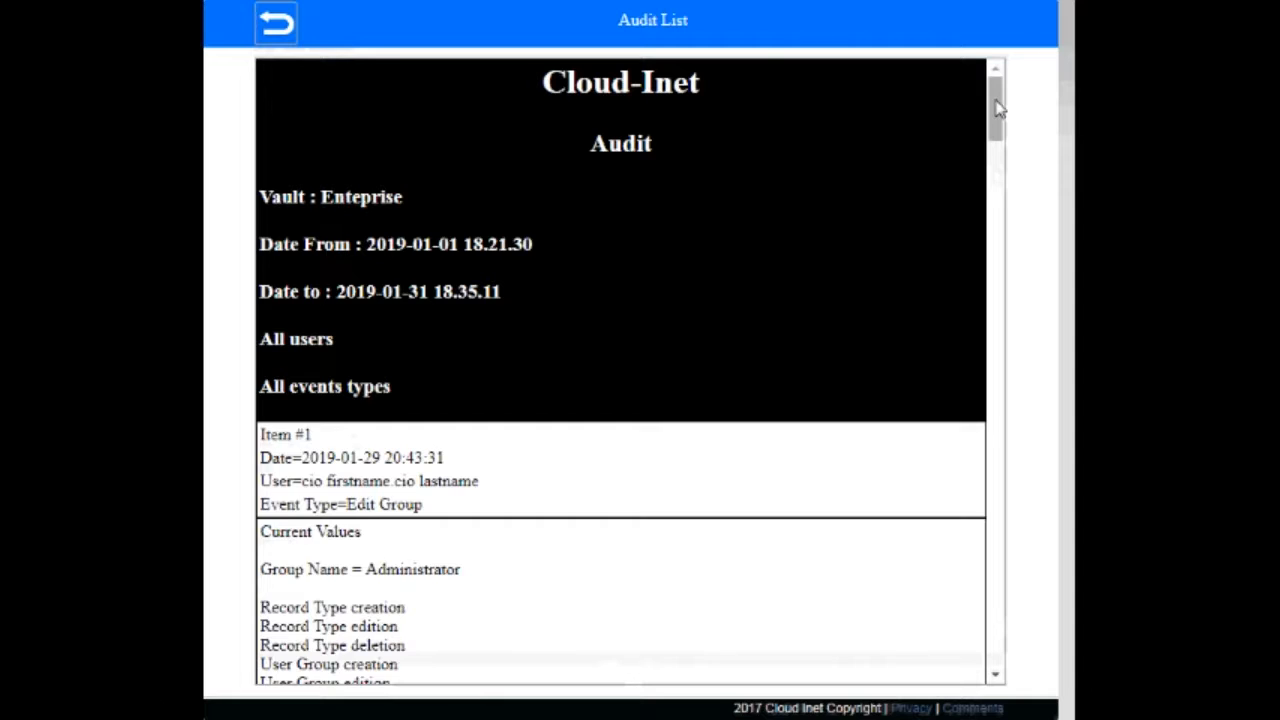
scroll(998, 108, down, 2)
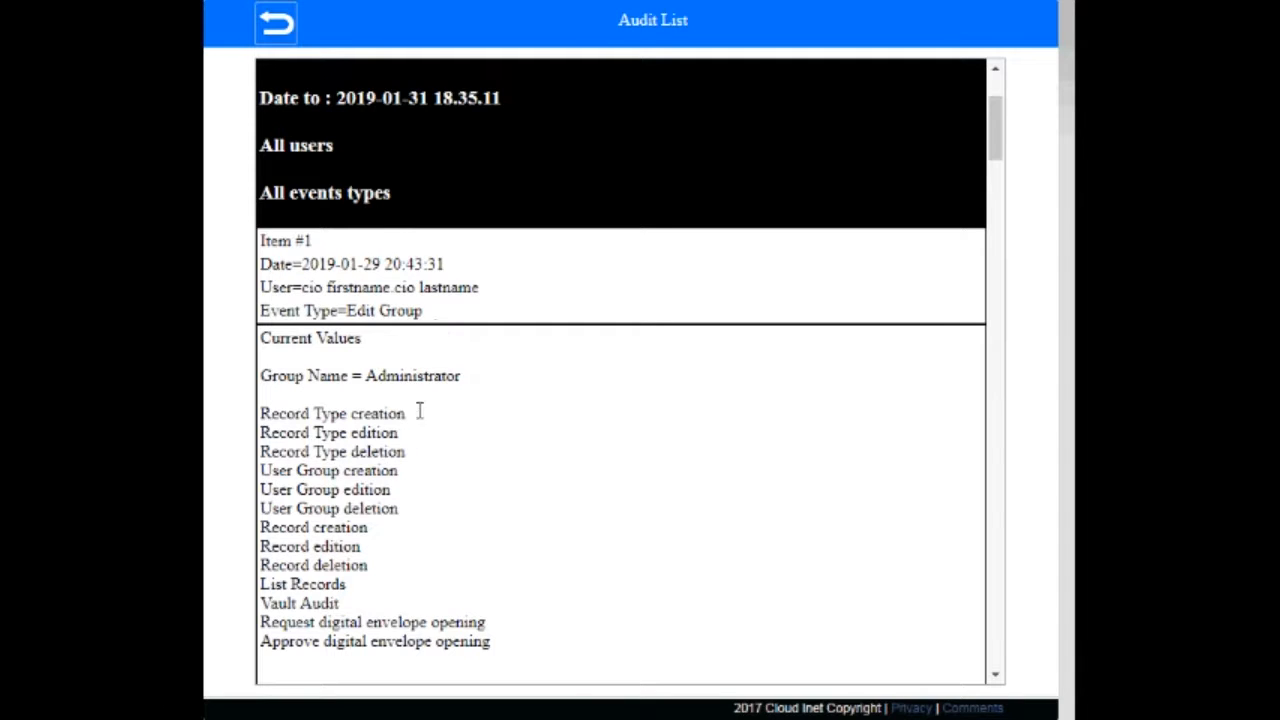
scroll(420, 411, down, 1)
scroll(408, 404, down, 3)
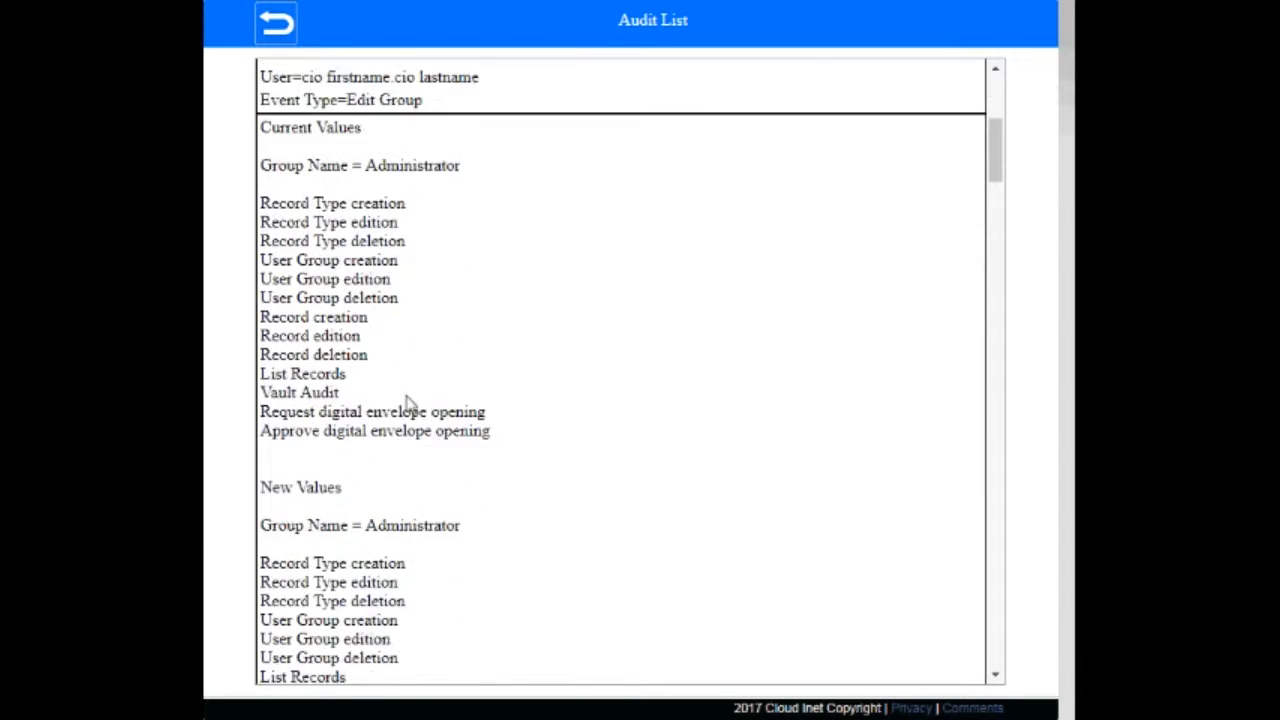
scroll(408, 404, down, 4)
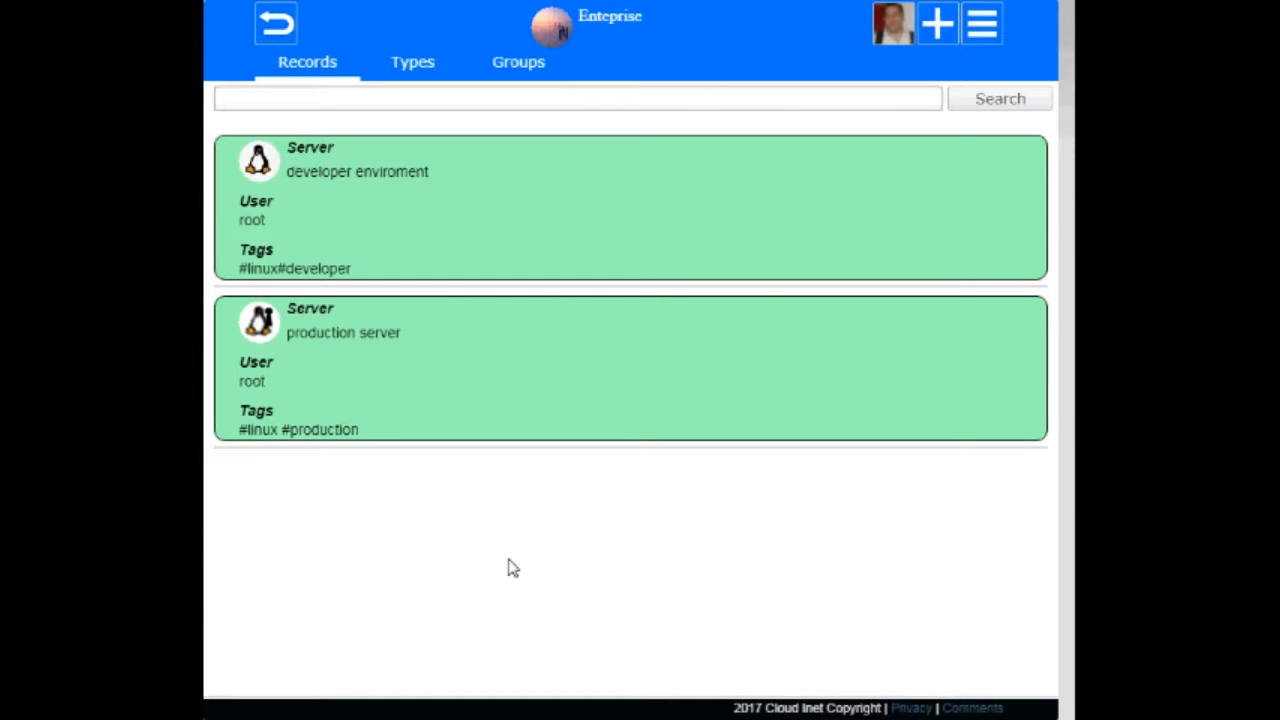
Step: Open the production server record's Audit List, spanning 2019-01-30 18.40.02 to 2019-01-31 18.43.12
click(427, 373)
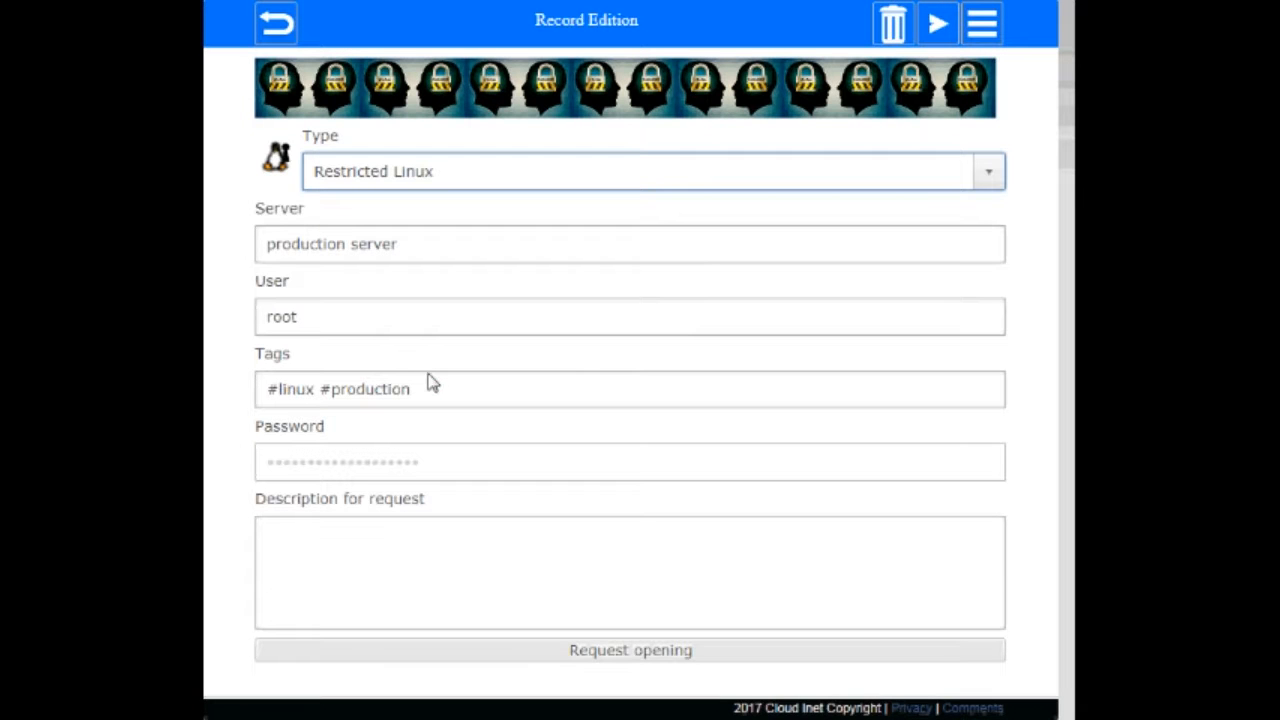
click(990, 22)
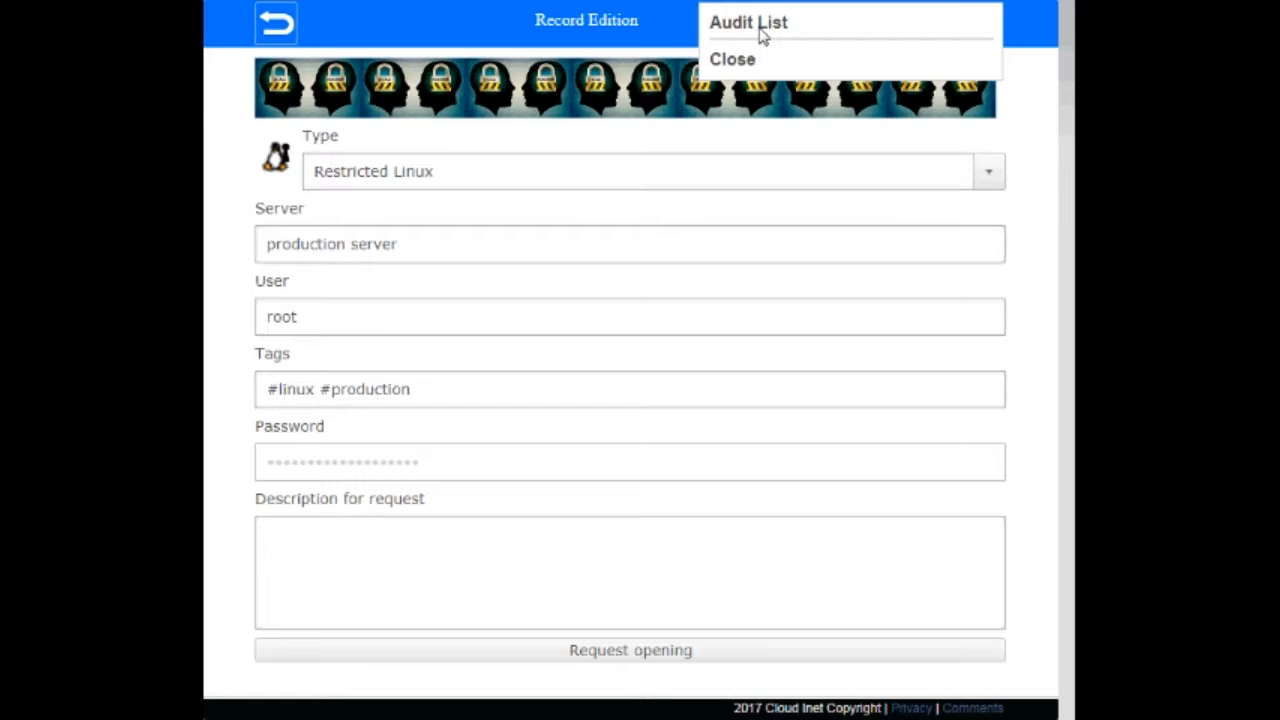
click(762, 34)
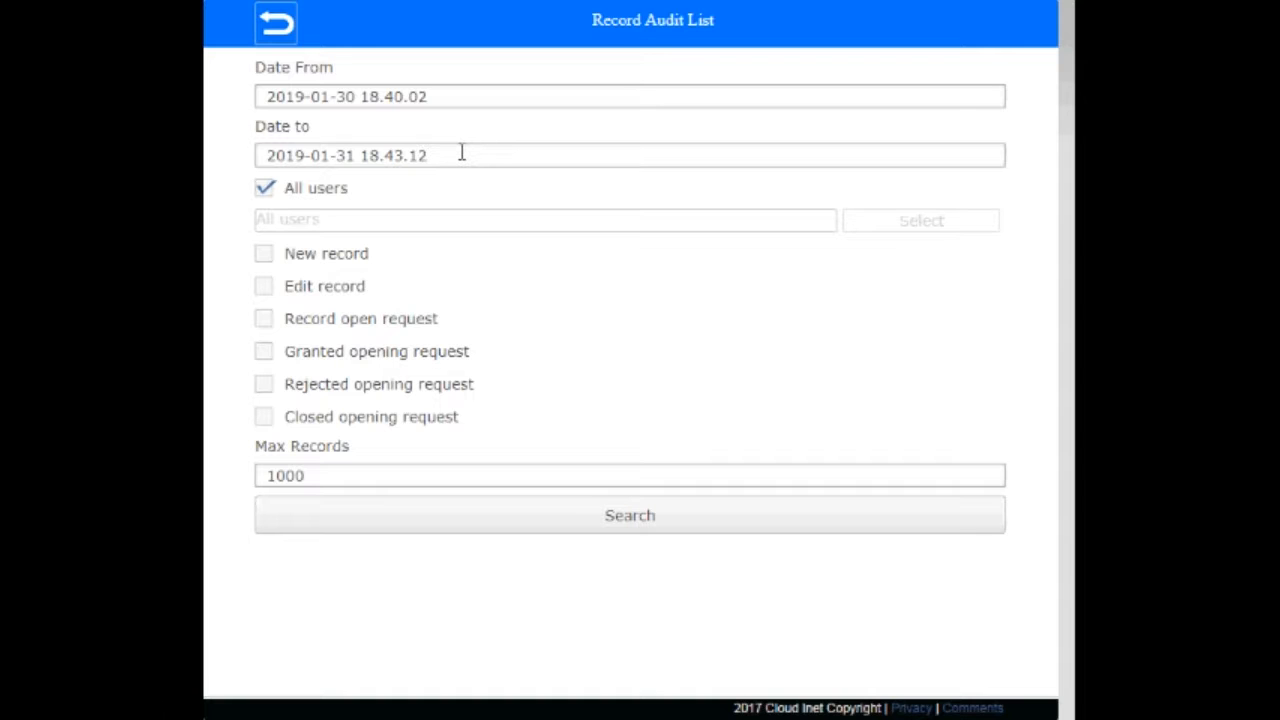
Step: Search the production server record's audit and review its open-request, granted and closed events
click(580, 520)
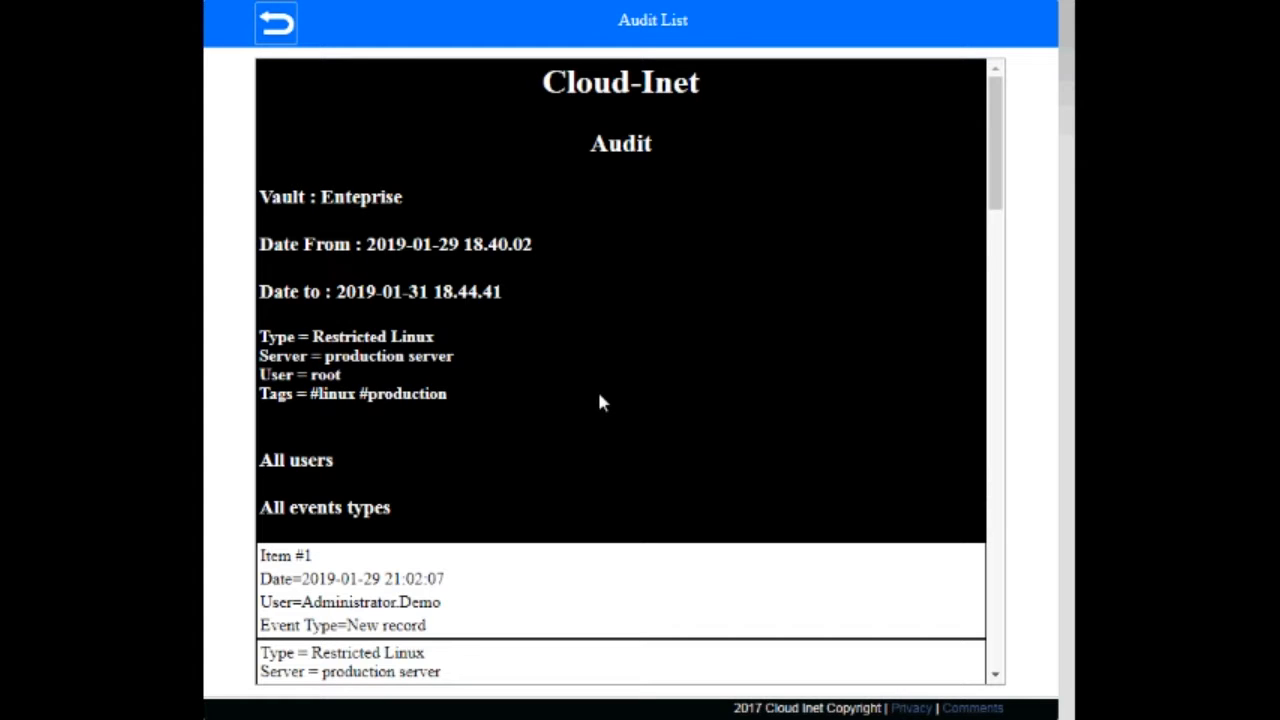
scroll(600, 402, down, 4)
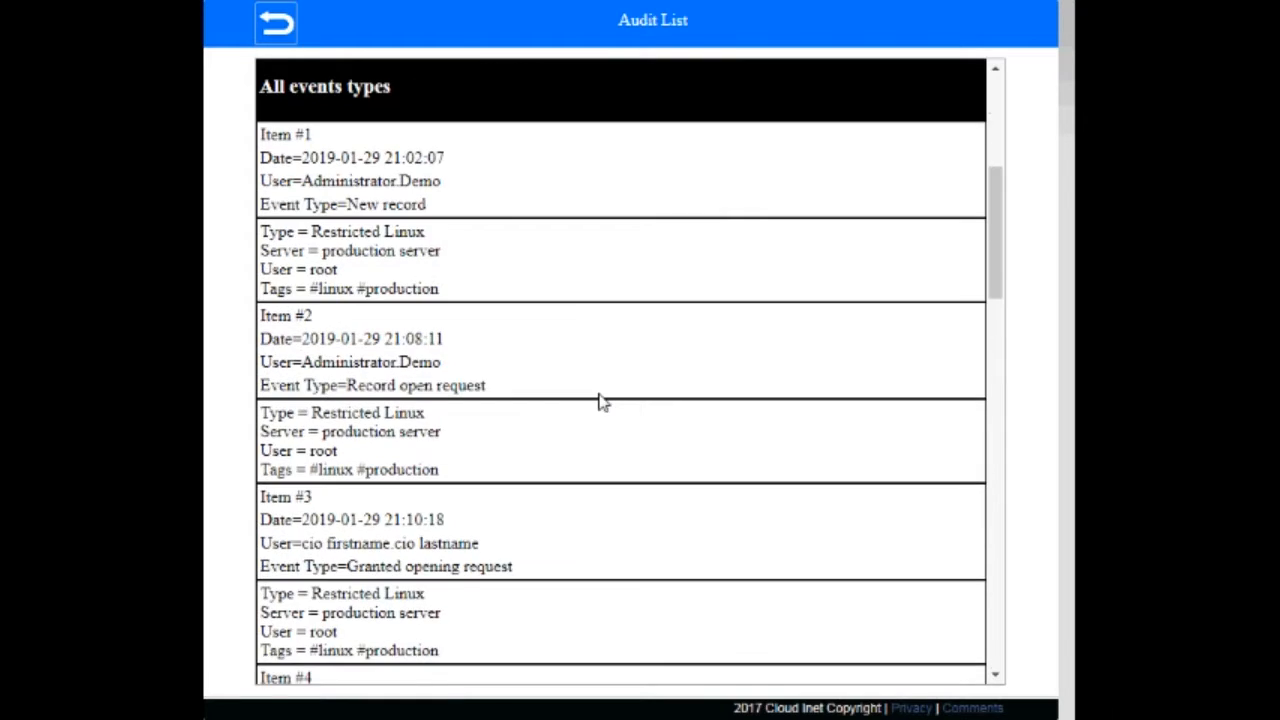
scroll(600, 402, down, 1)
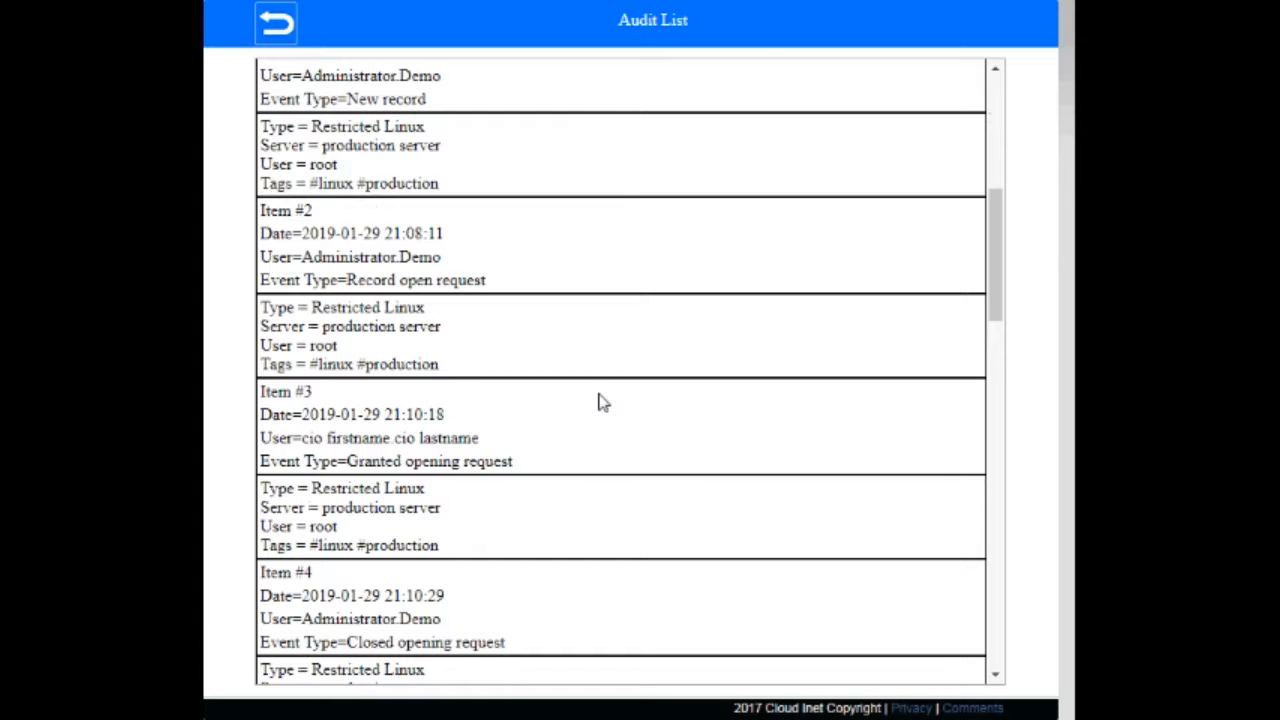
scroll(600, 402, down, 2)
scroll(603, 402, down, 7)
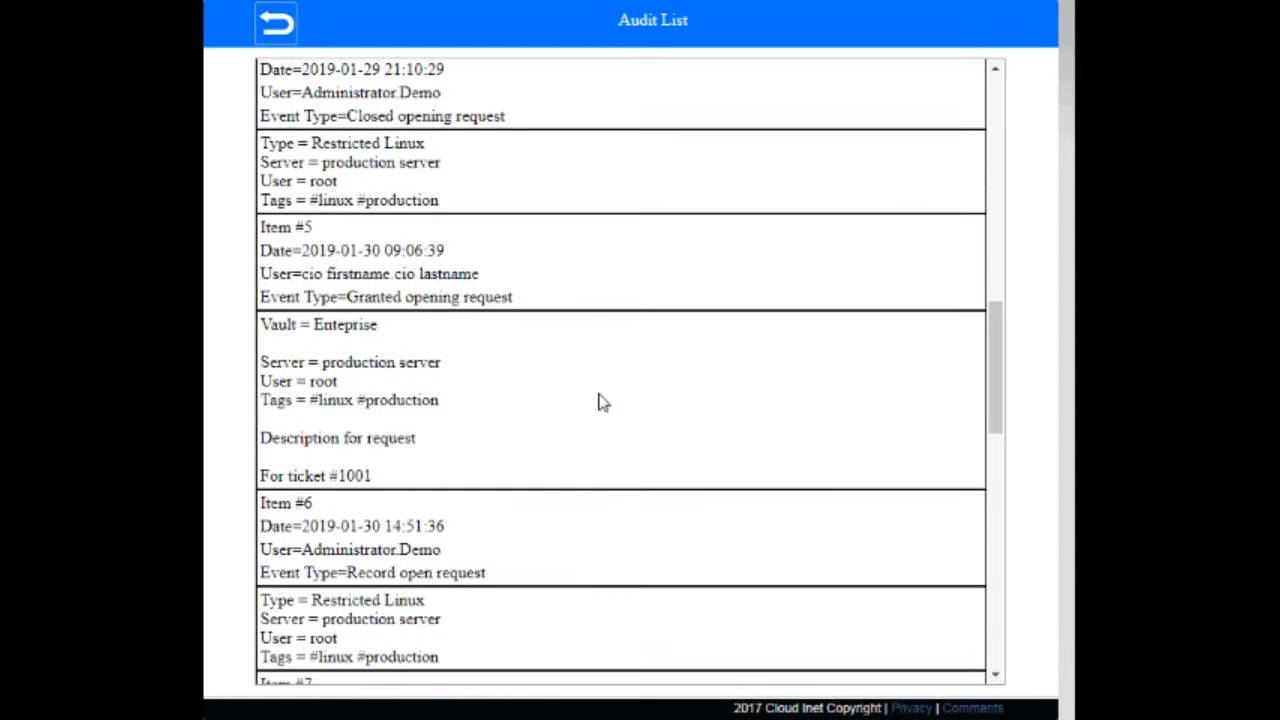